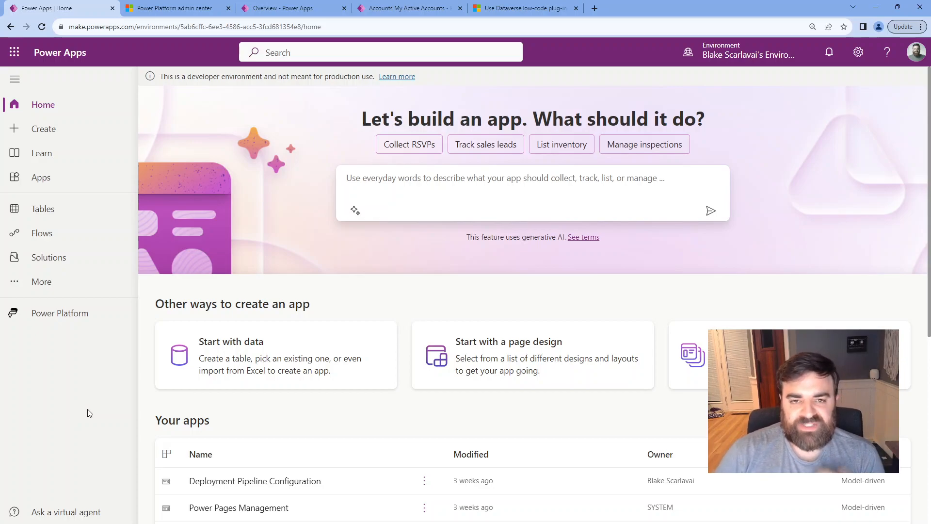
From the developer environment's Resources > Dynamics 365 apps page, launch AppSource in a new tab.
{"action": "left_click", "coordinate": [163, 10]}
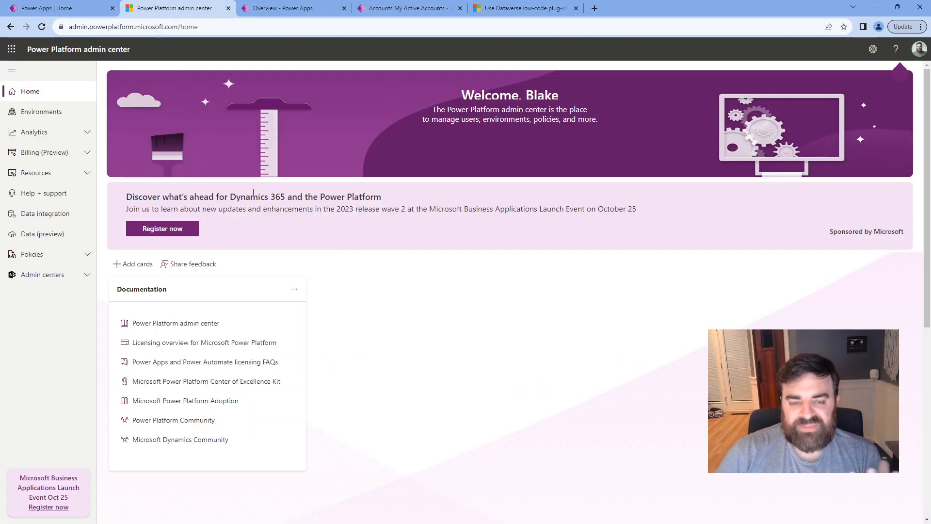
{"action": "left_click", "coordinate": [52, 116]}
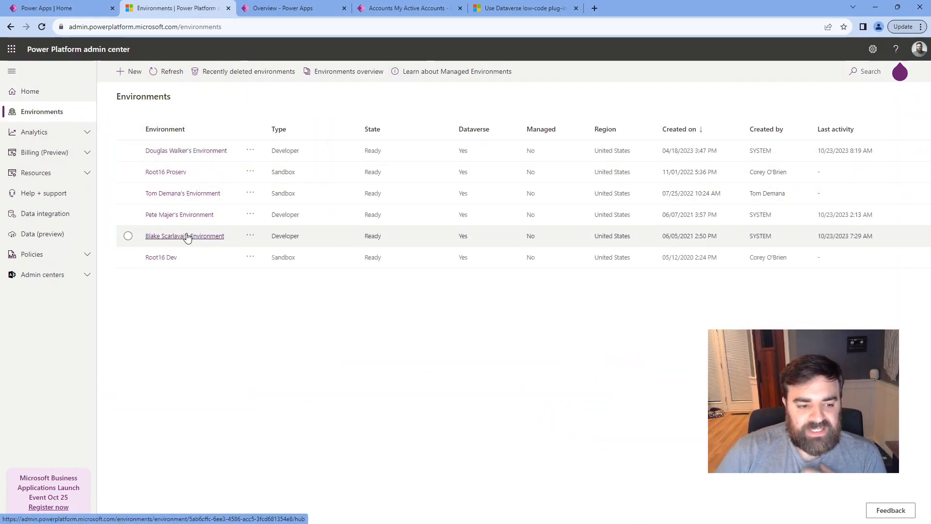
{"action": "left_click", "coordinate": [187, 236]}
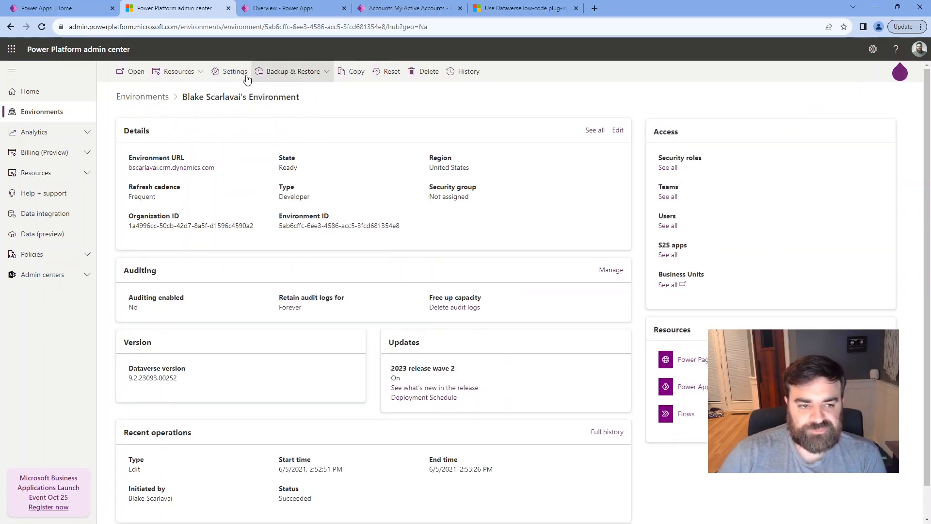
{"action": "left_click", "coordinate": [188, 77]}
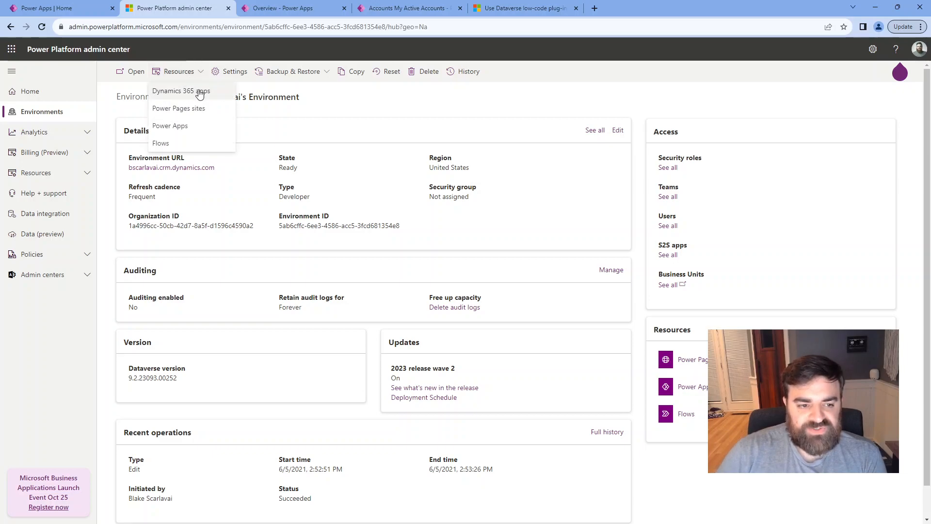
{"action": "left_click", "coordinate": [199, 92]}
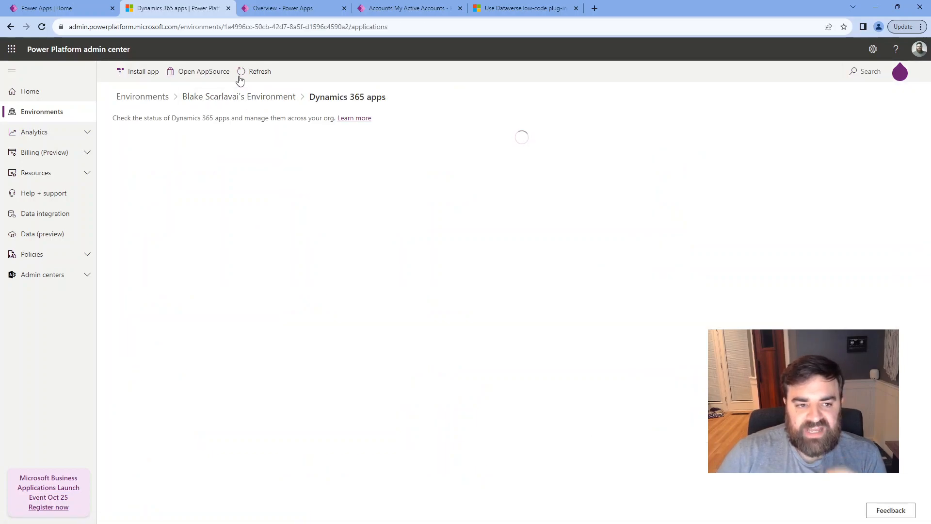
{"action": "left_click", "coordinate": [201, 72]}
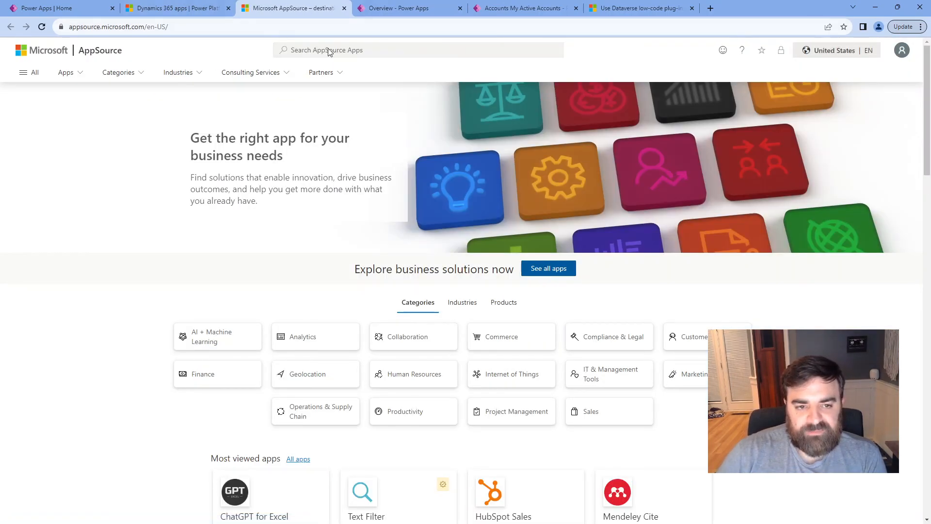
Search AppSource for 'dataverse'.
{"action": "left_click", "coordinate": [316, 52]}
{"action": "type", "text": "dataverse"}
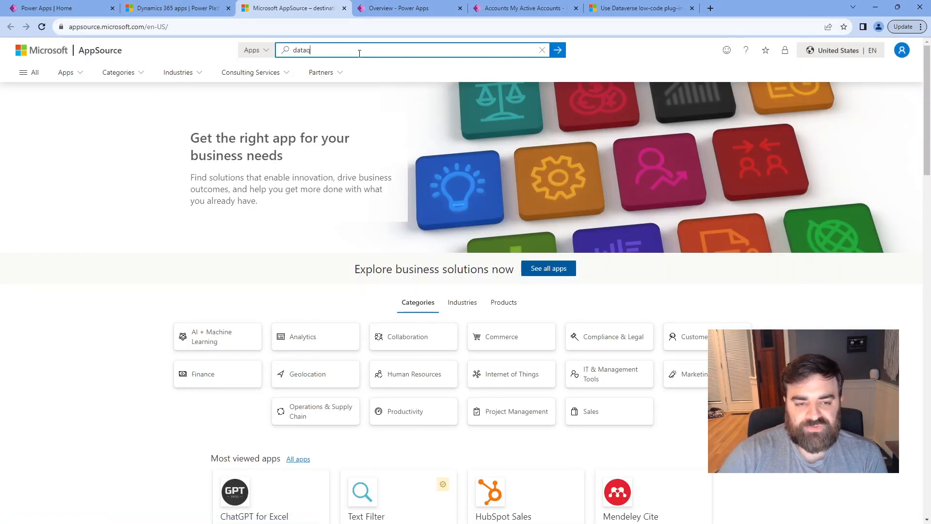
{"action": "key", "text": "Return"}
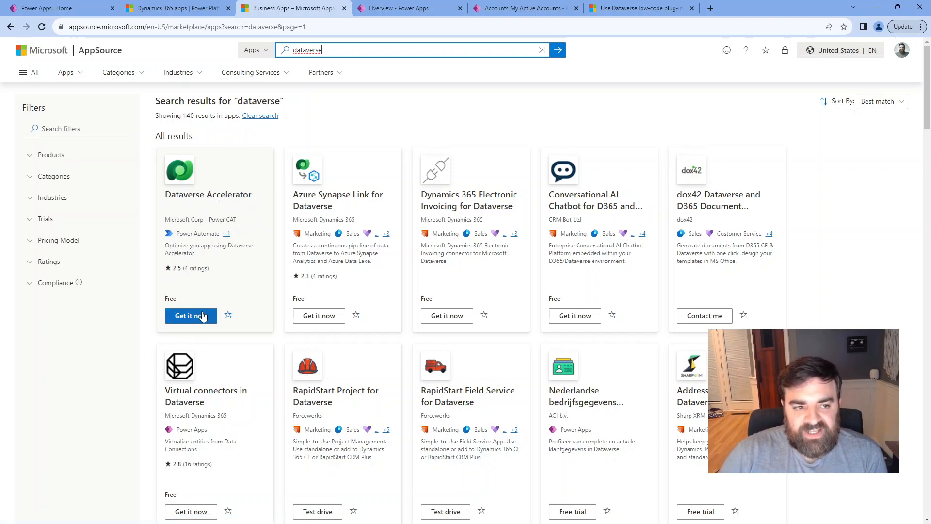
Back in the environment's Dynamics 365 apps list, select the Dataverse Accelerator entry.
{"action": "left_click", "coordinate": [194, 7]}
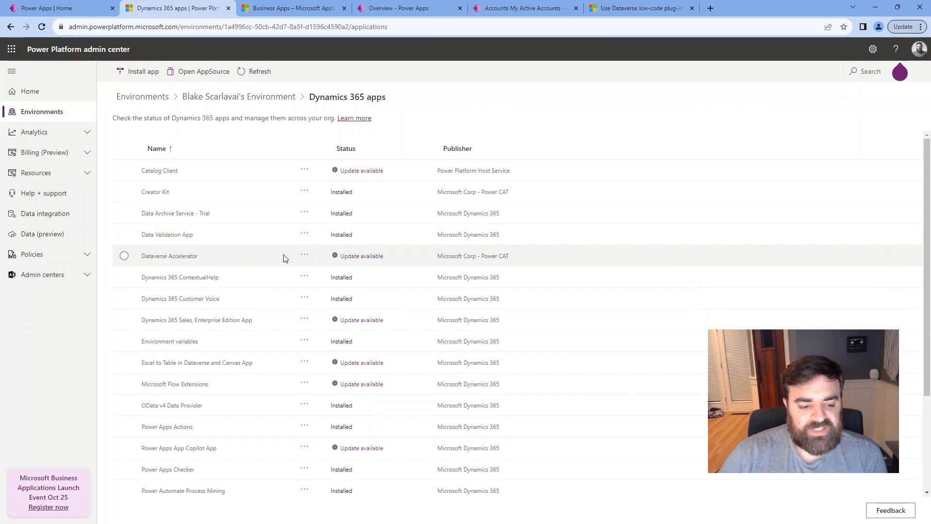
{"action": "scroll", "coordinate": [286, 431], "scroll_direction": "down", "scroll_amount": 3}
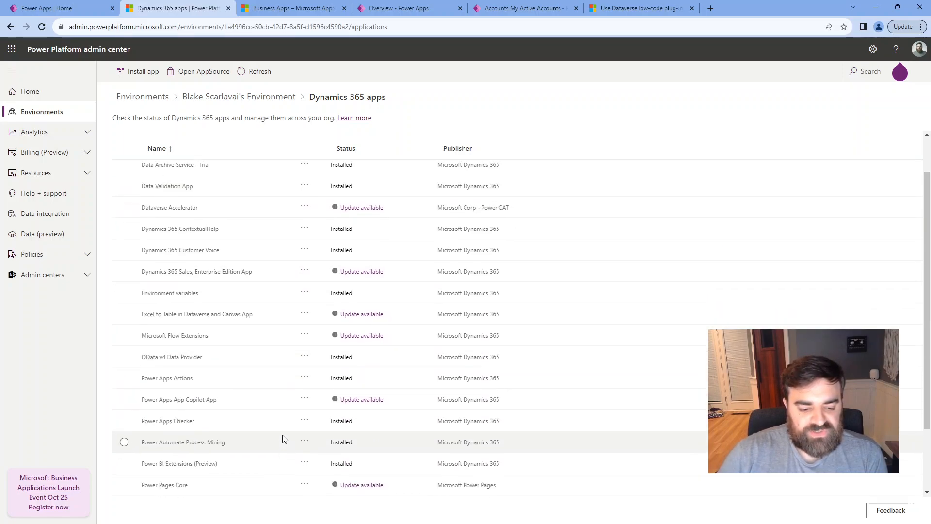
{"action": "scroll", "coordinate": [228, 446], "scroll_direction": "down", "scroll_amount": 1}
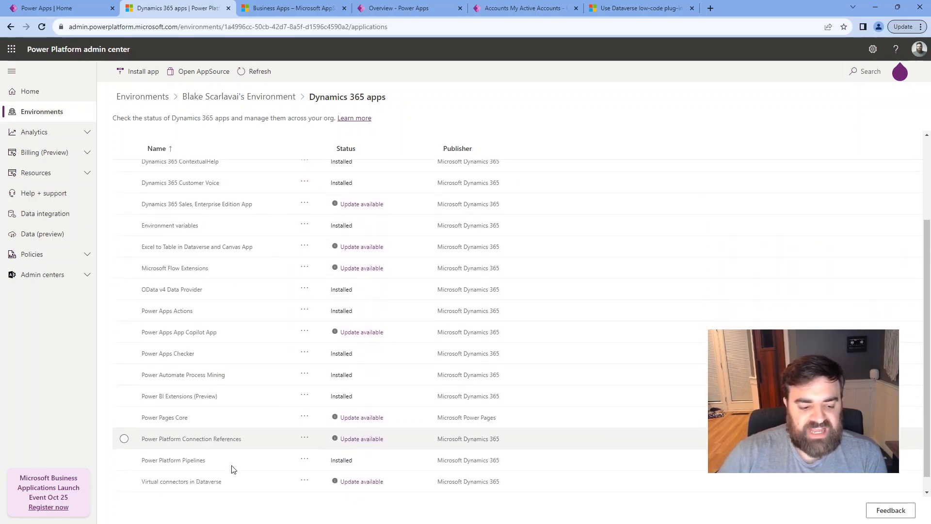
{"action": "scroll", "coordinate": [268, 383], "scroll_direction": "up", "scroll_amount": 3}
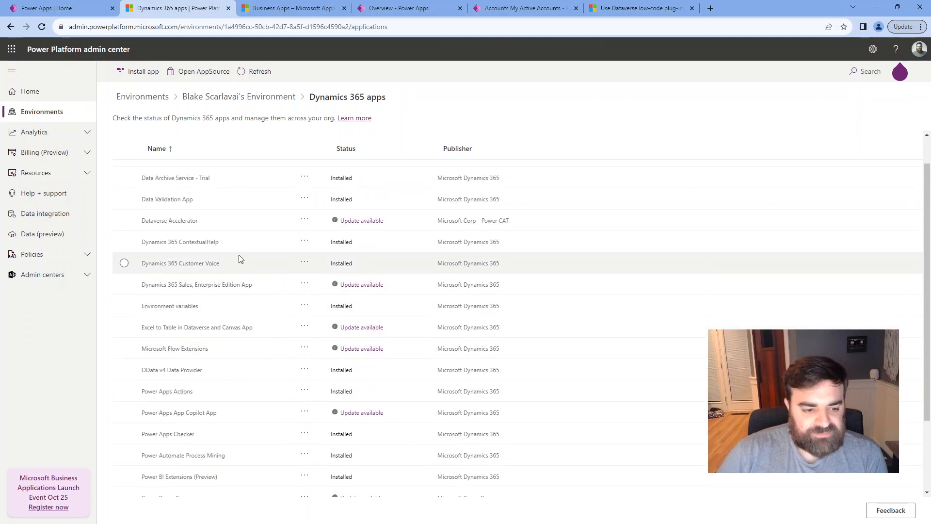
{"action": "left_click", "coordinate": [247, 226]}
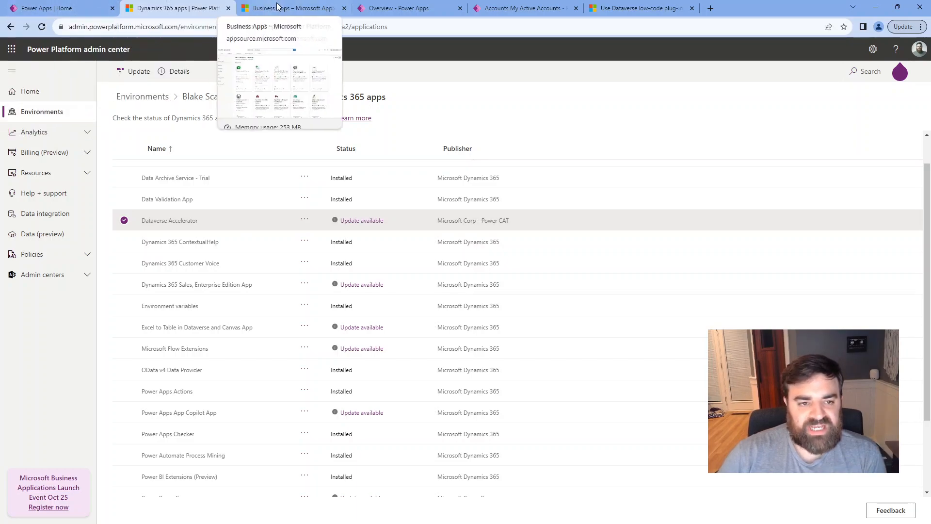
Launch the Dataverse Accelerator App from the Power Apps app list.
{"action": "left_click", "coordinate": [402, 10]}
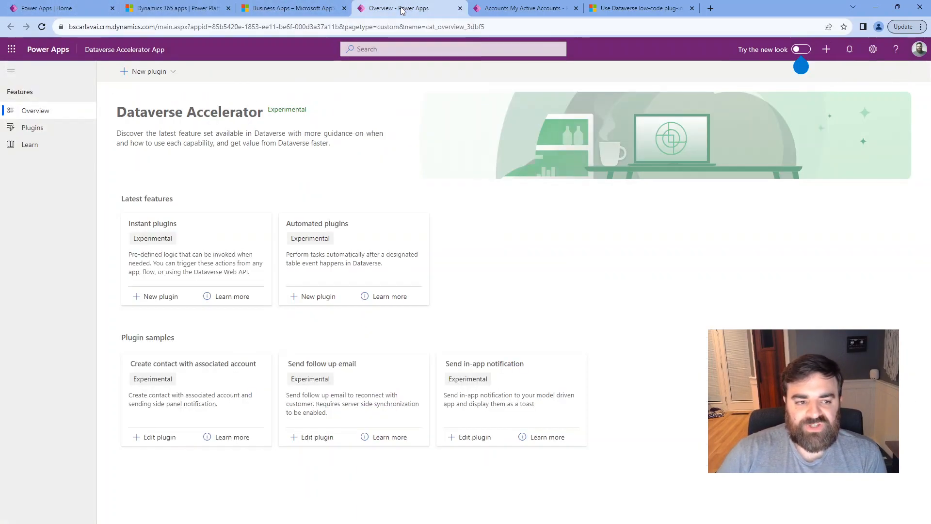
{"action": "left_click", "coordinate": [131, 51]}
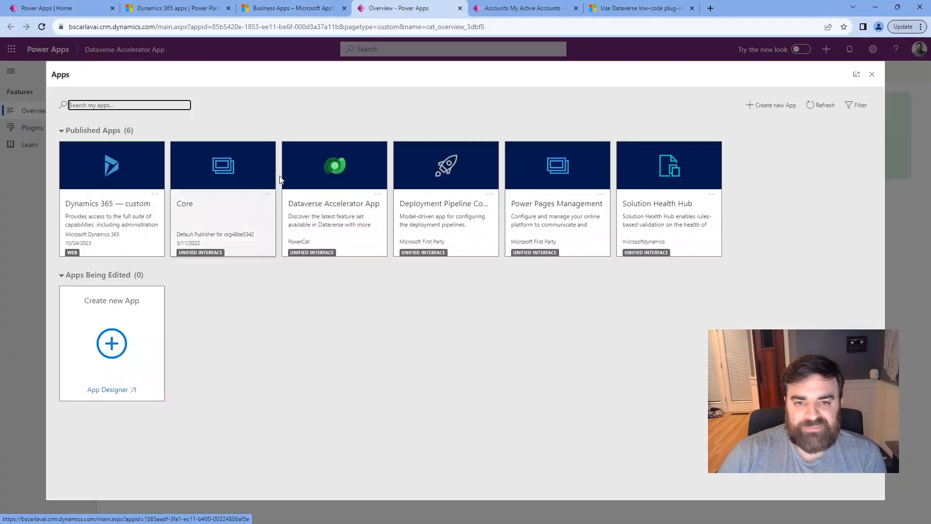
{"action": "left_click", "coordinate": [338, 216]}
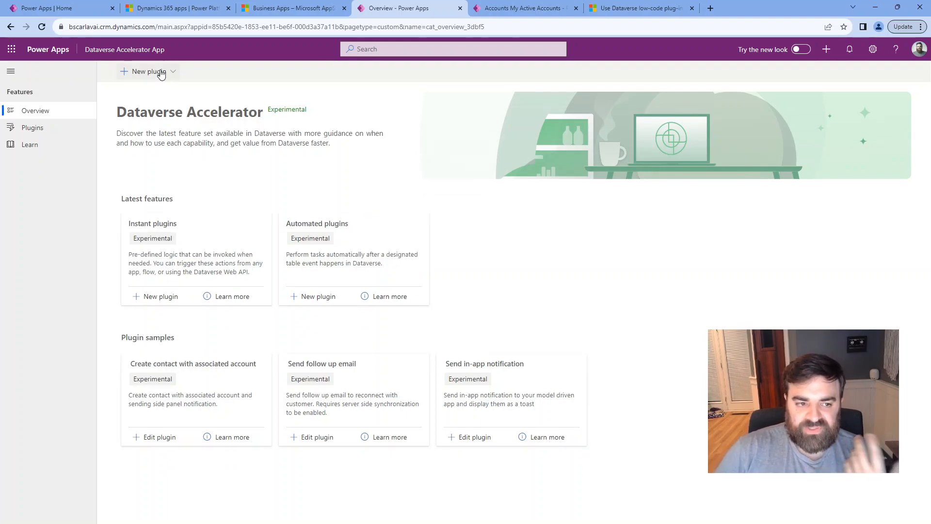
Show the New plugin menu's instant and automated plugin choices.
{"action": "left_click", "coordinate": [161, 72]}
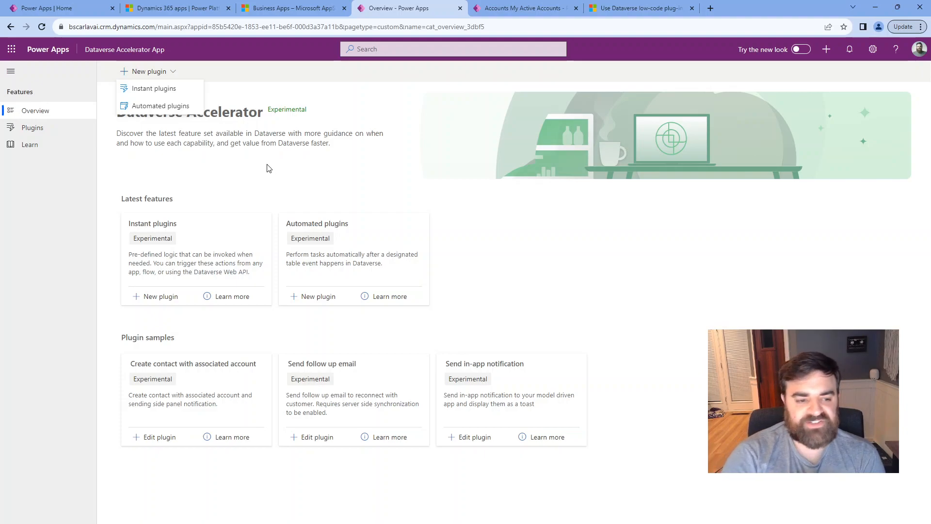
{"action": "left_click", "coordinate": [268, 168]}
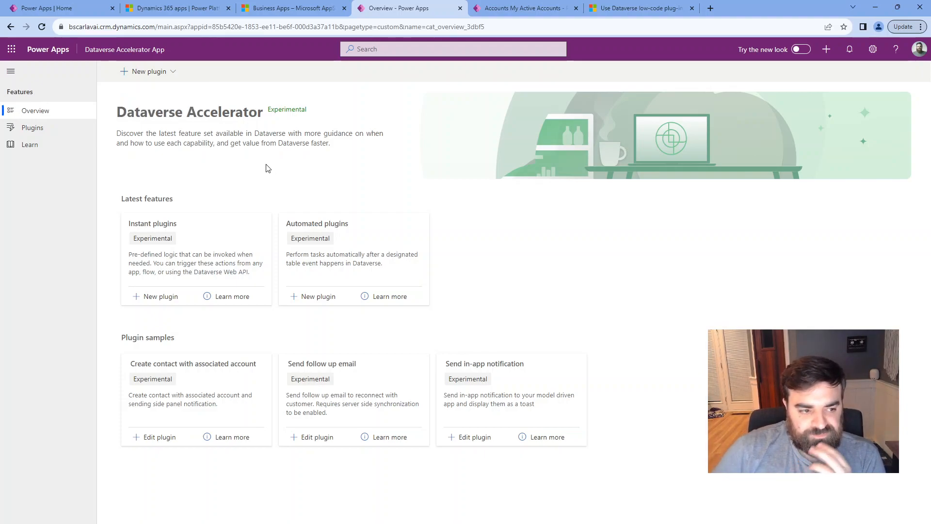
{"action": "left_click", "coordinate": [145, 72]}
Under Plugins > Automated plugins, select Validation and open it in the editor.
{"action": "left_click", "coordinate": [53, 129]}
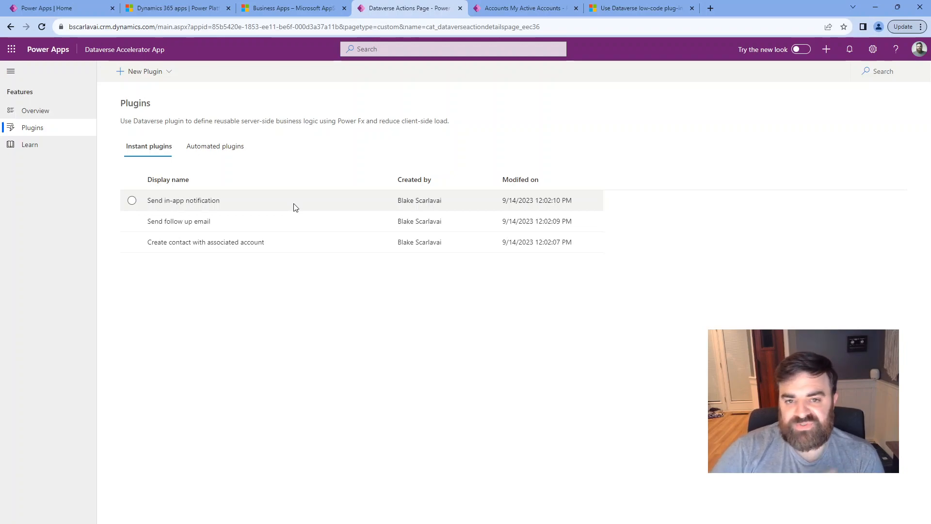
{"action": "left_click", "coordinate": [231, 154]}
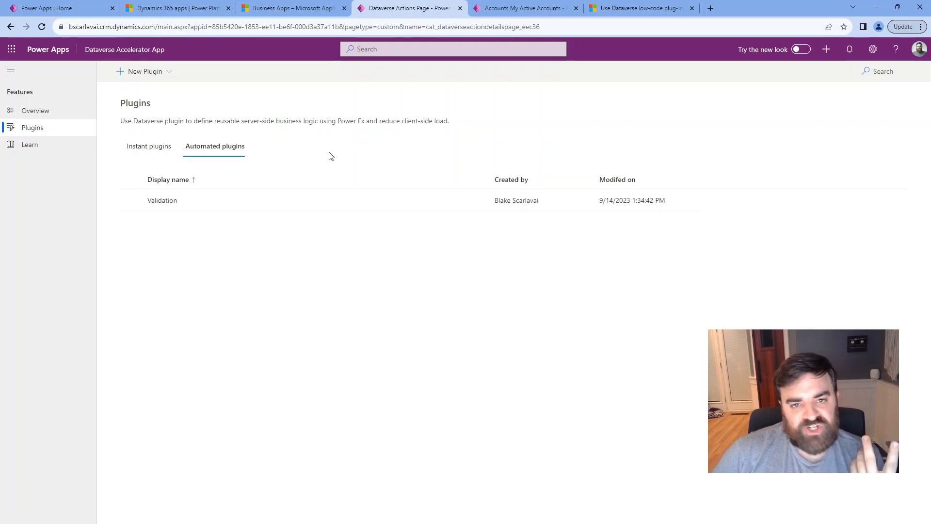
{"action": "left_click", "coordinate": [167, 201]}
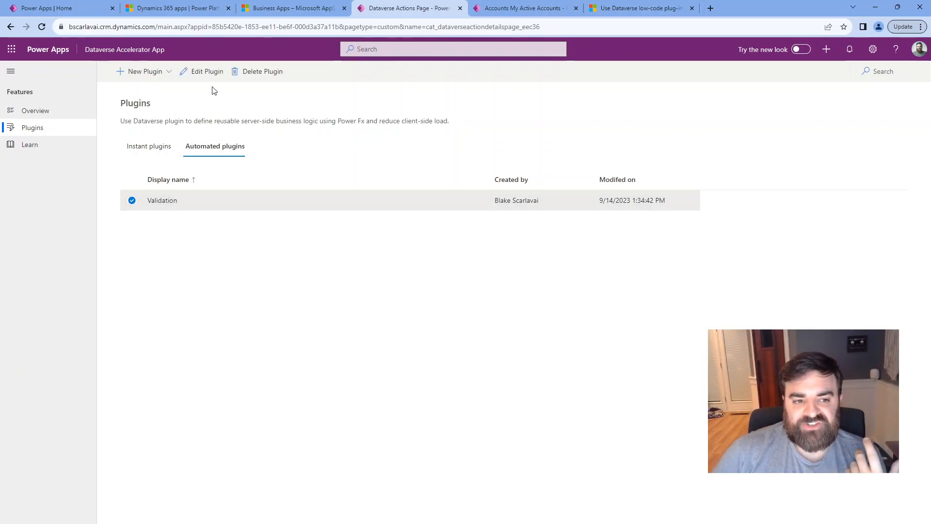
{"action": "left_click", "coordinate": [211, 78]}
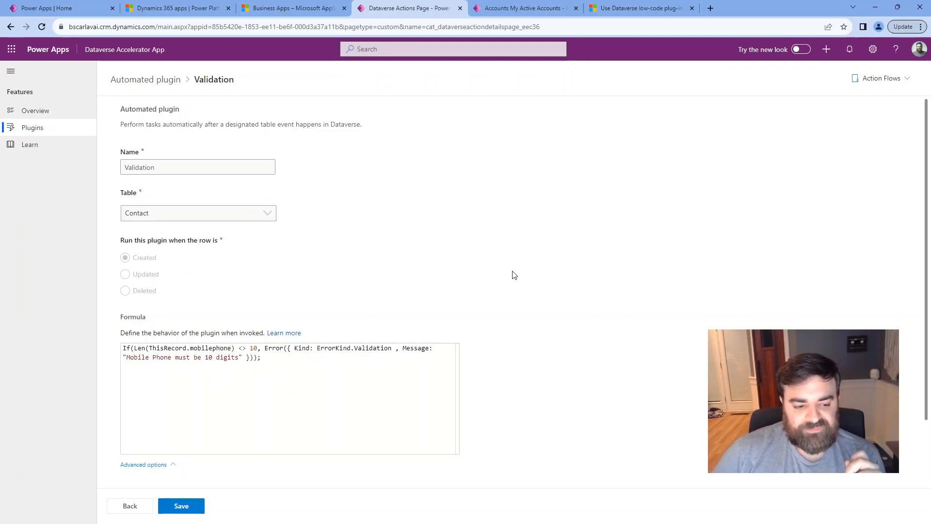
Add the missing closing parenthesis at the end of the Validation formula.
{"action": "scroll", "coordinate": [512, 273], "scroll_direction": "down", "scroll_amount": 1}
{"action": "left_click", "coordinate": [359, 313]}
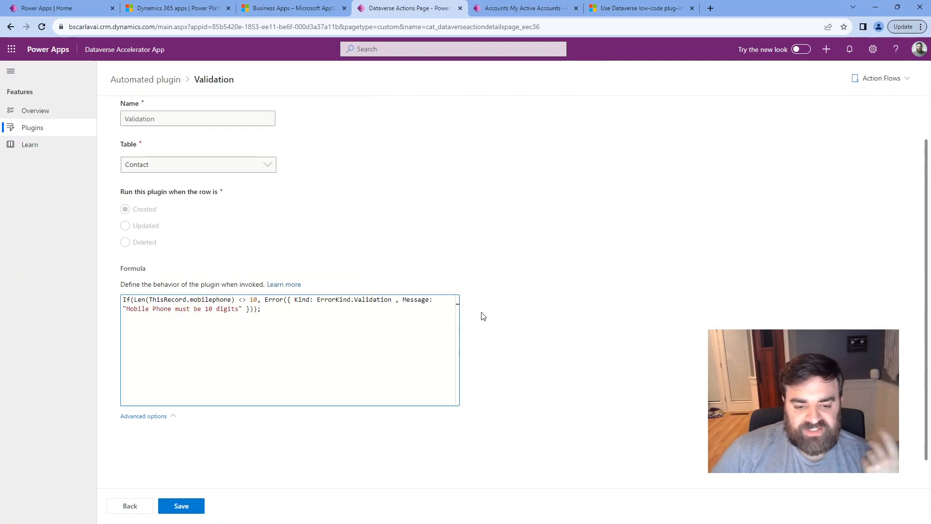
{"action": "scroll", "coordinate": [465, 318], "scroll_direction": "down", "scroll_amount": 1}
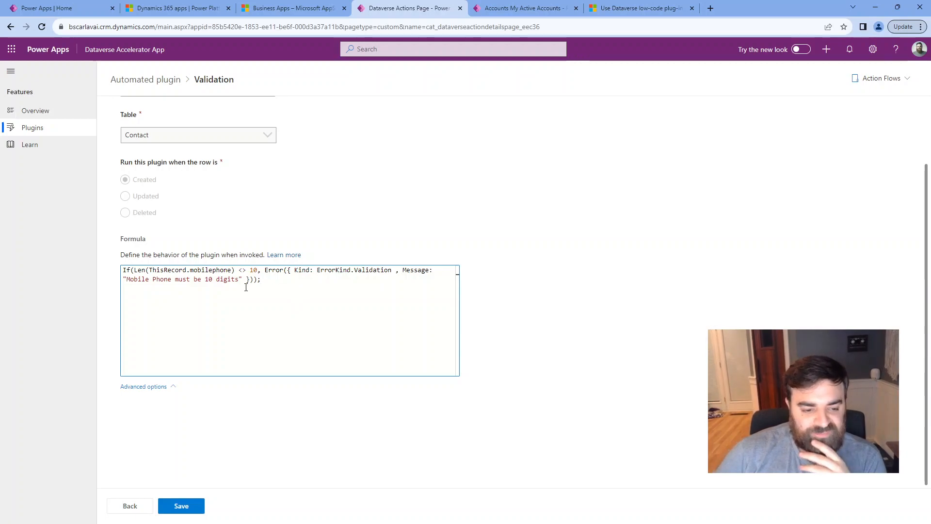
{"action": "double_click", "coordinate": [226, 280]}
{"action": "left_click", "coordinate": [277, 278]}
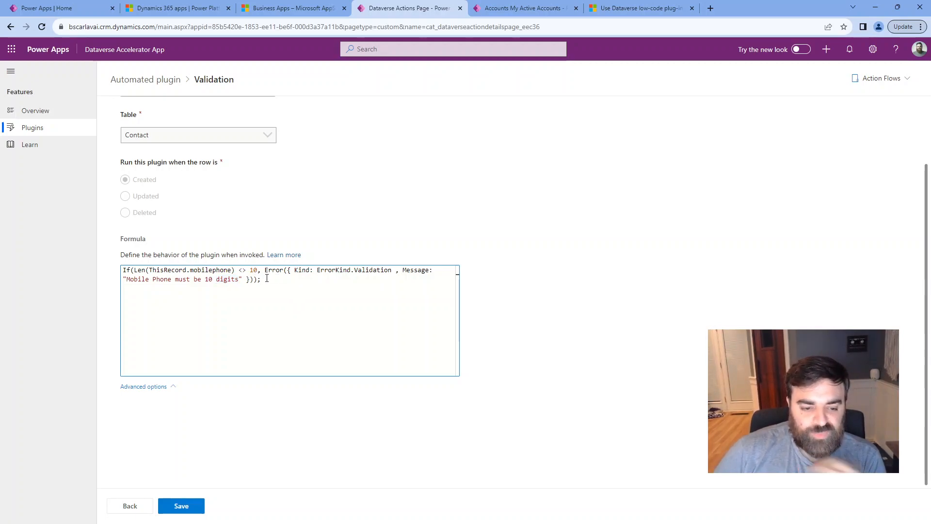
{"action": "left_click", "coordinate": [252, 280]}
{"action": "type", "text": ")"}
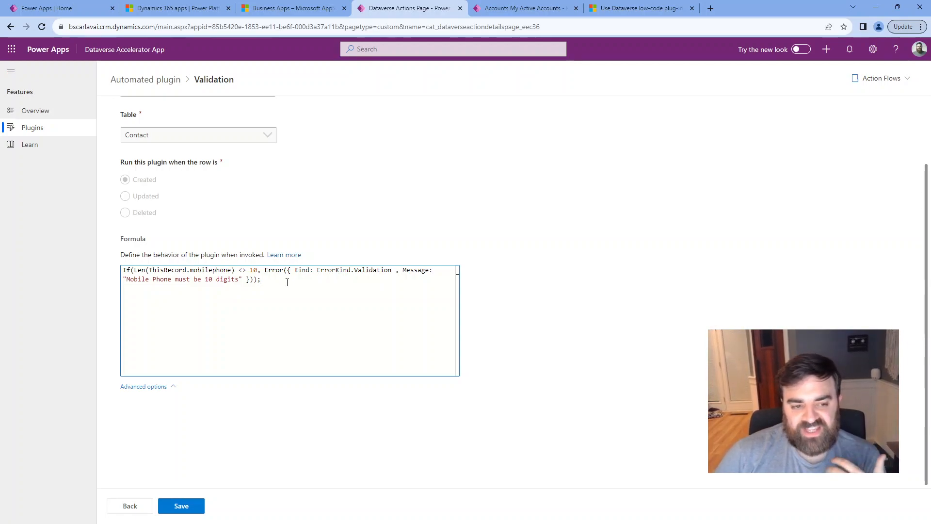
Add a blank line below the formula and highlight ThisRecord and Len to explain them.
{"action": "double_click", "coordinate": [227, 270]}
{"action": "left_click", "coordinate": [323, 278]}
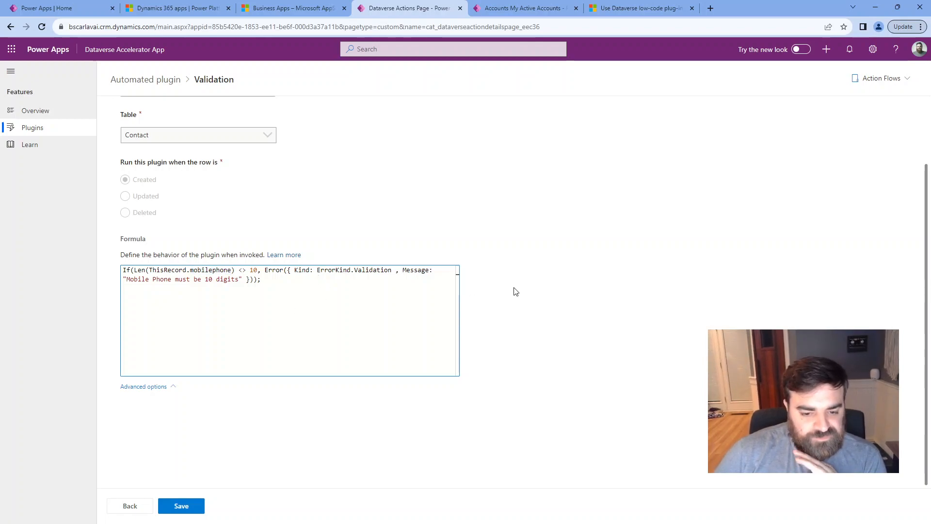
{"action": "key", "text": "Return"}
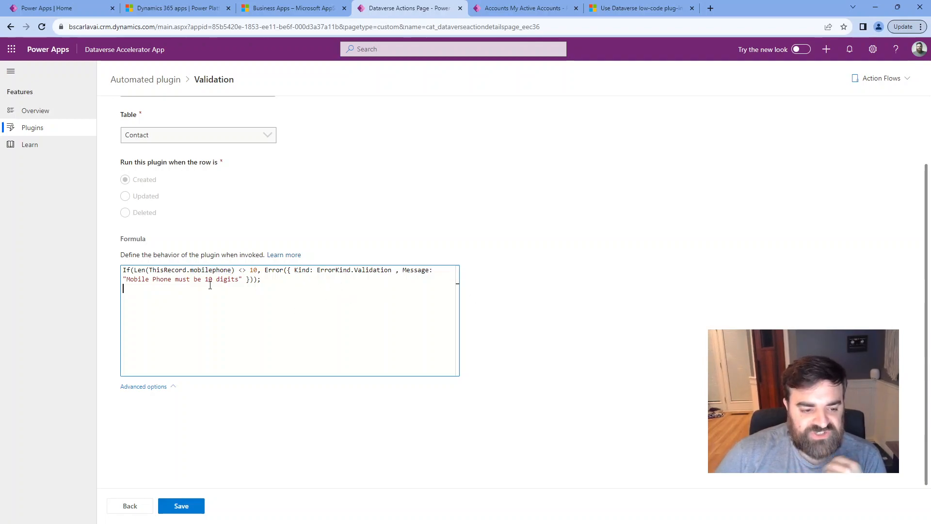
{"action": "double_click", "coordinate": [167, 270]}
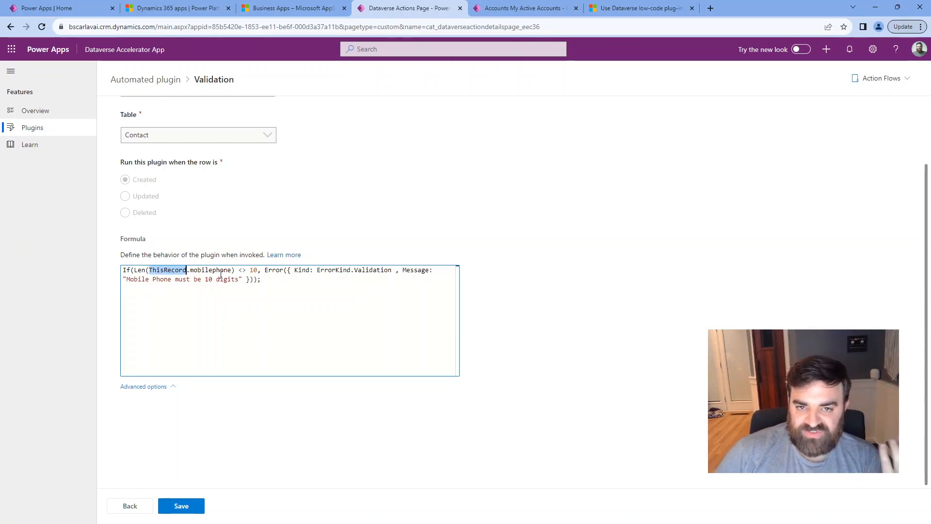
{"action": "left_click", "coordinate": [139, 270]}
{"action": "double_click", "coordinate": [140, 271]}
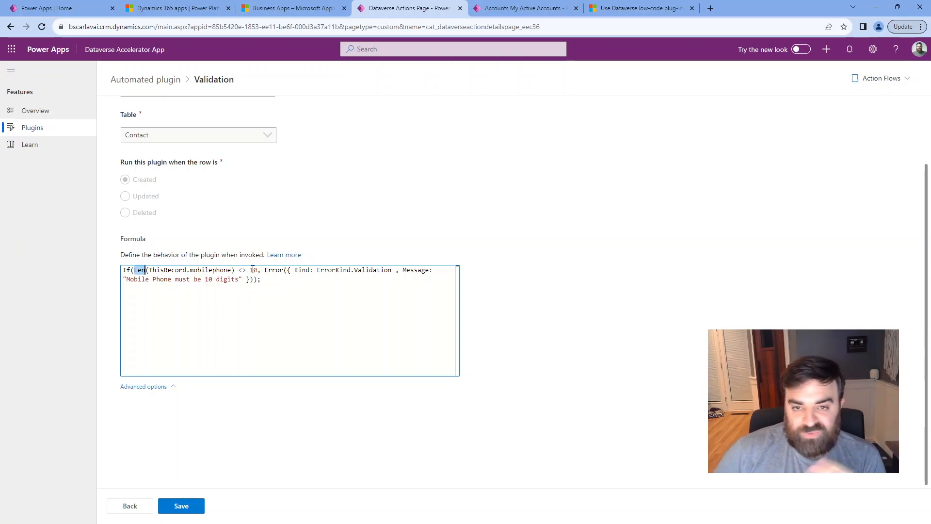
{"action": "left_click", "coordinate": [294, 282]}
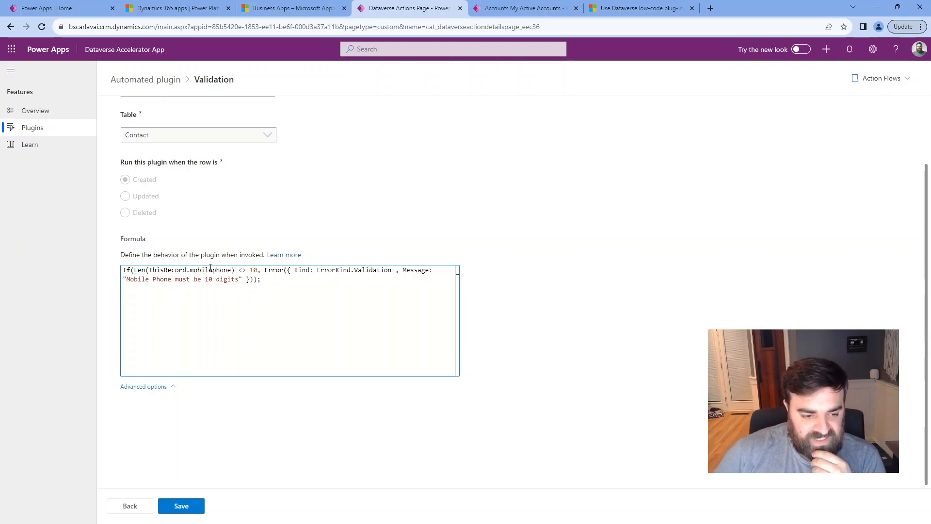
Replace the mobilephone reference with 'Mobile Phone' from the autocomplete list.
{"action": "double_click", "coordinate": [206, 269]}
{"action": "left_click", "coordinate": [270, 279]}
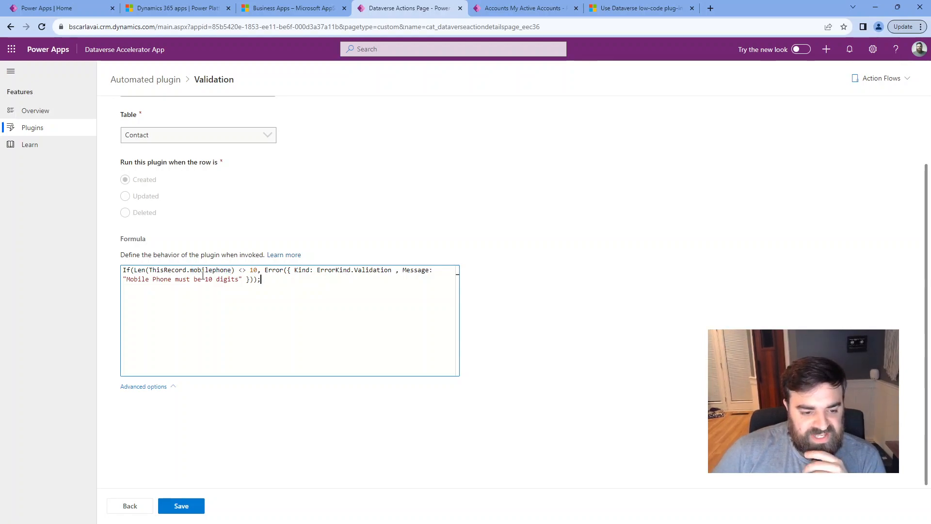
{"action": "double_click", "coordinate": [212, 271]}
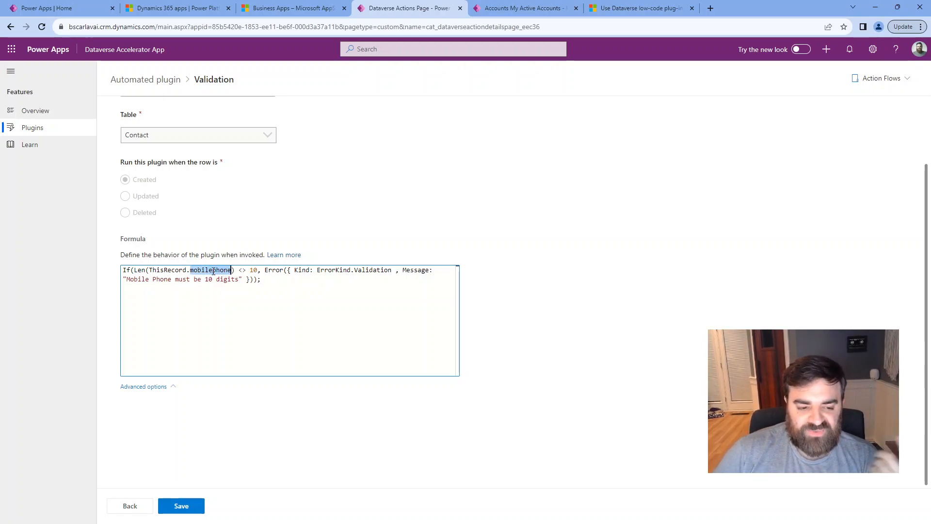
{"action": "double_click", "coordinate": [217, 270]}
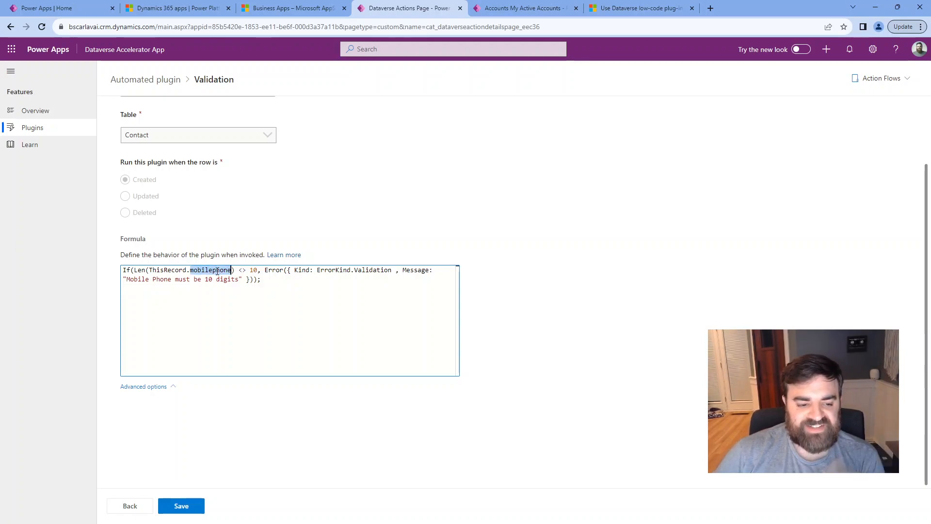
{"action": "key", "text": "BackSpace"}
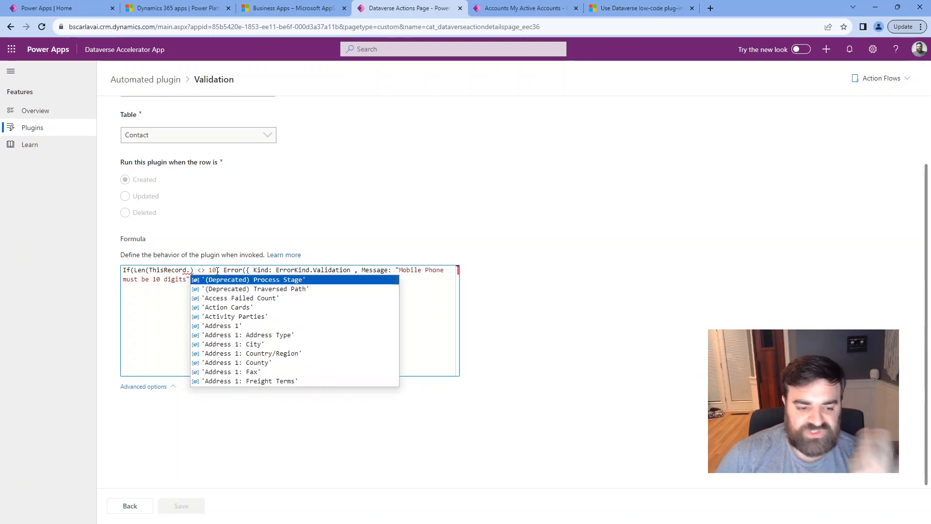
{"action": "type", "text": "mobile"}
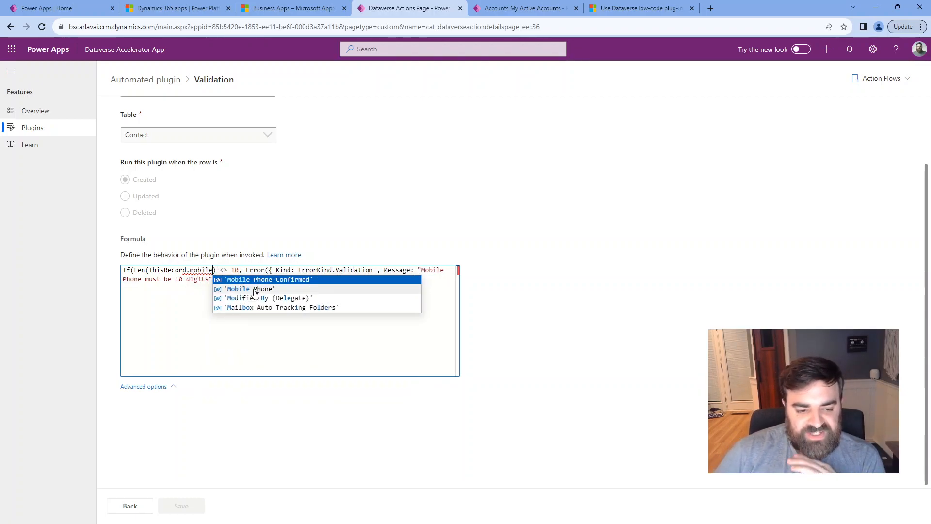
{"action": "left_click", "coordinate": [255, 289]}
{"action": "left_click", "coordinate": [282, 278]}
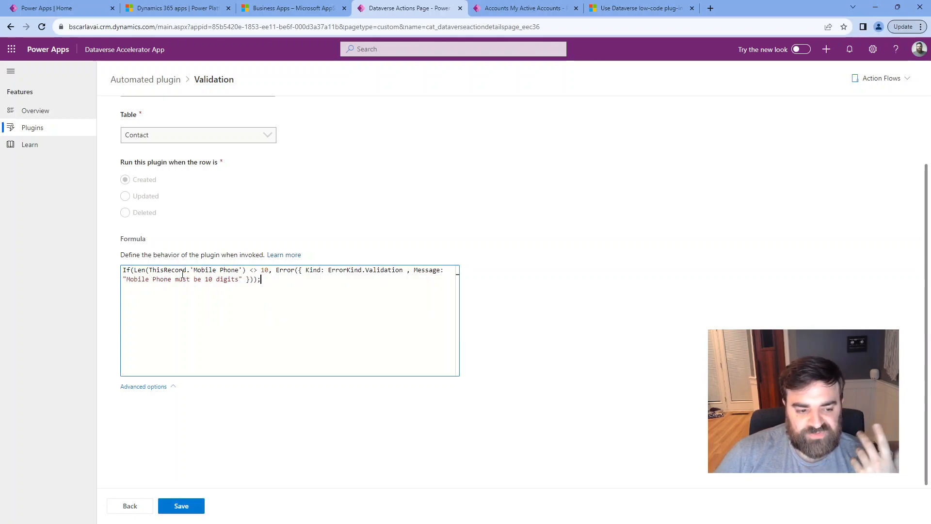
Walk through the If, Len and <> parts, then delete Validation after ErrorKind.
{"action": "double_click", "coordinate": [141, 271]}
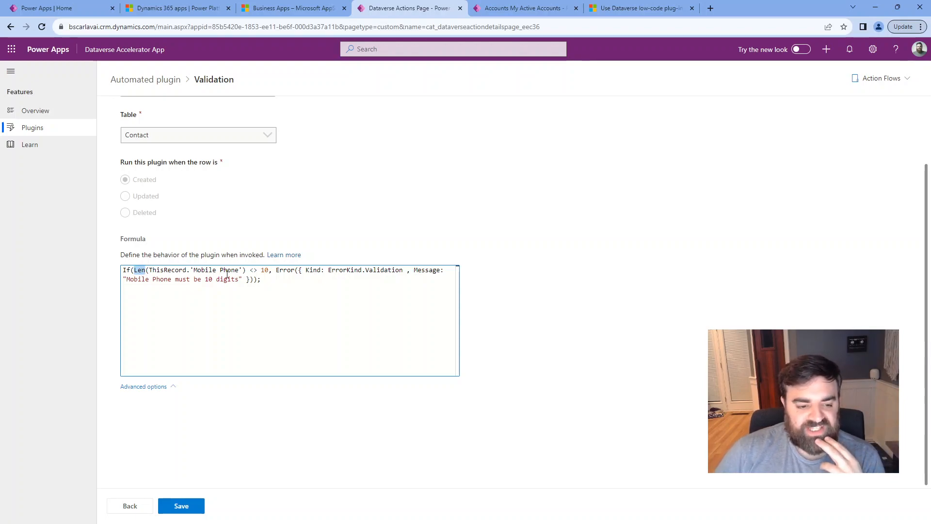
{"action": "double_click", "coordinate": [184, 270]}
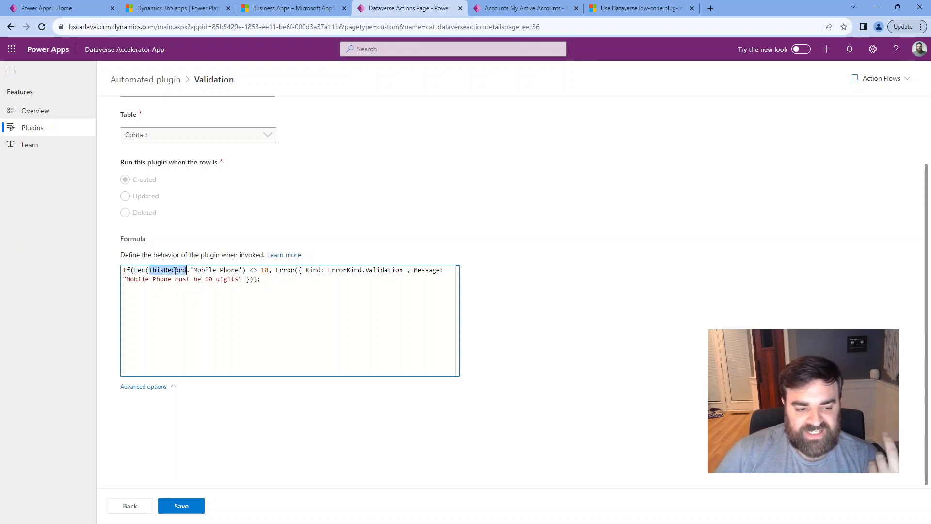
{"action": "double_click", "coordinate": [127, 271]}
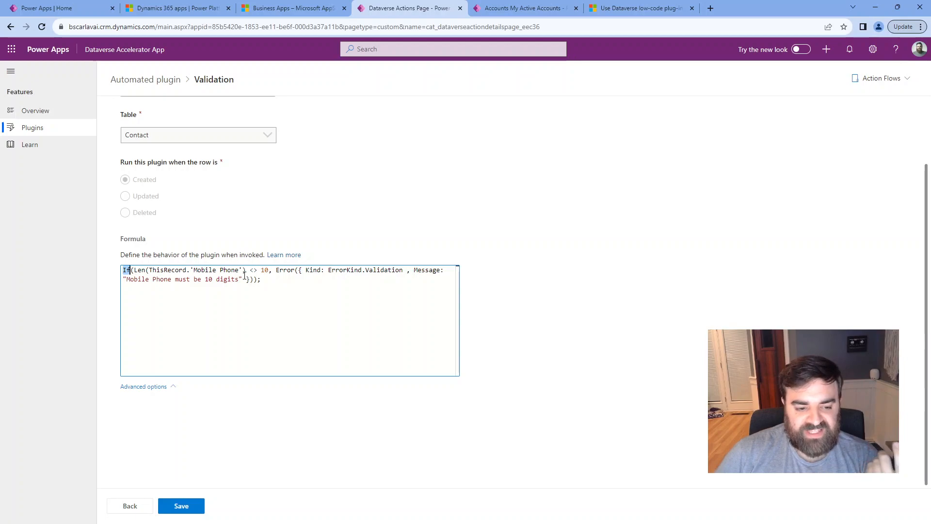
{"action": "left_click_drag", "start_coordinate": [249, 273], "coordinate": [294, 273]}
{"action": "left_click", "coordinate": [278, 273]}
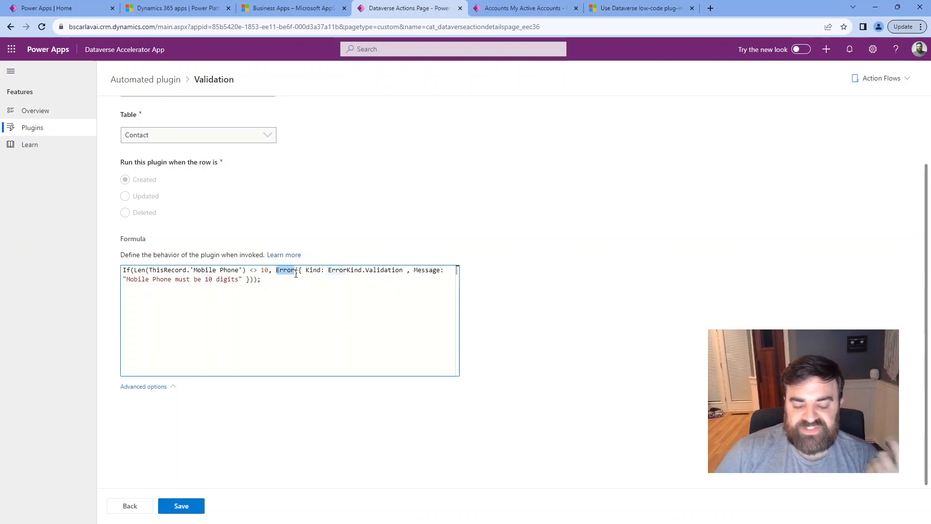
{"action": "left_click", "coordinate": [305, 273]}
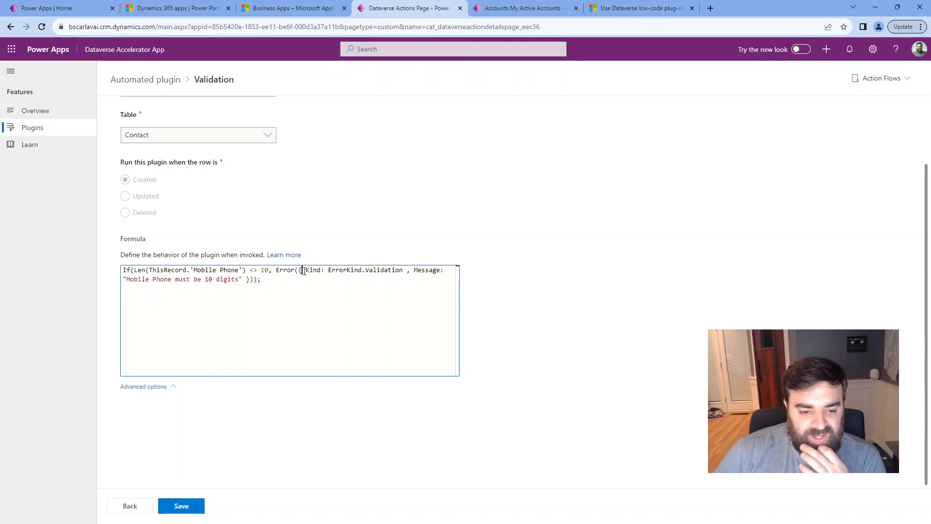
{"action": "double_click", "coordinate": [395, 272]}
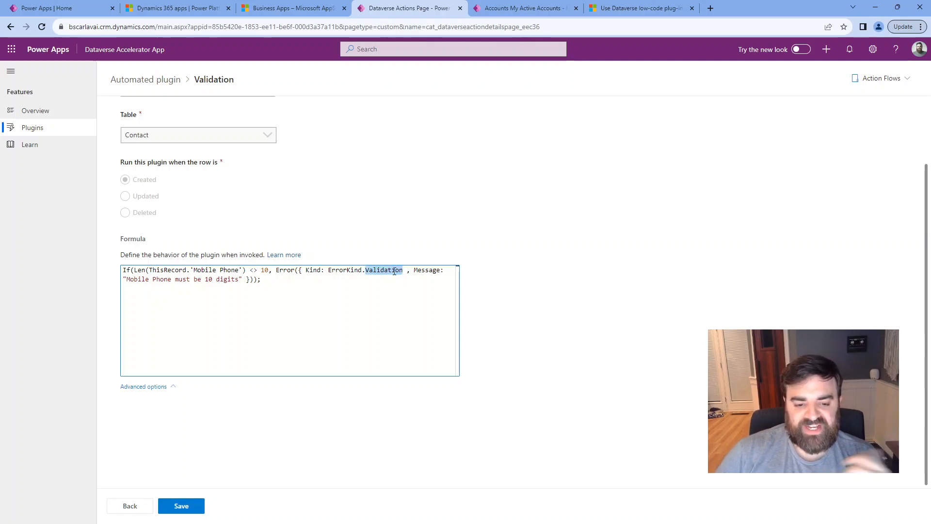
{"action": "key", "text": "BackSpace"}
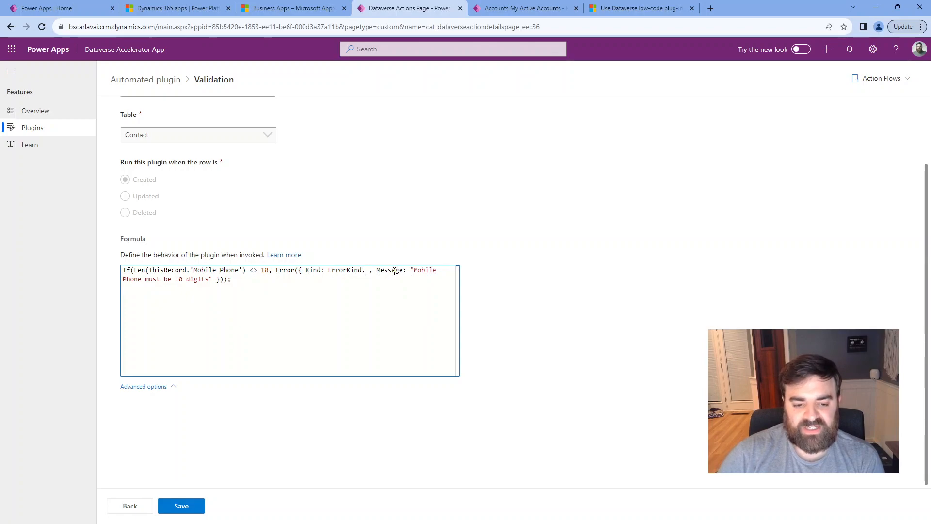
Pick Validation from the error kind list so the formula reads ErrorKind.Validation again.
{"action": "left_click", "coordinate": [366, 272]}
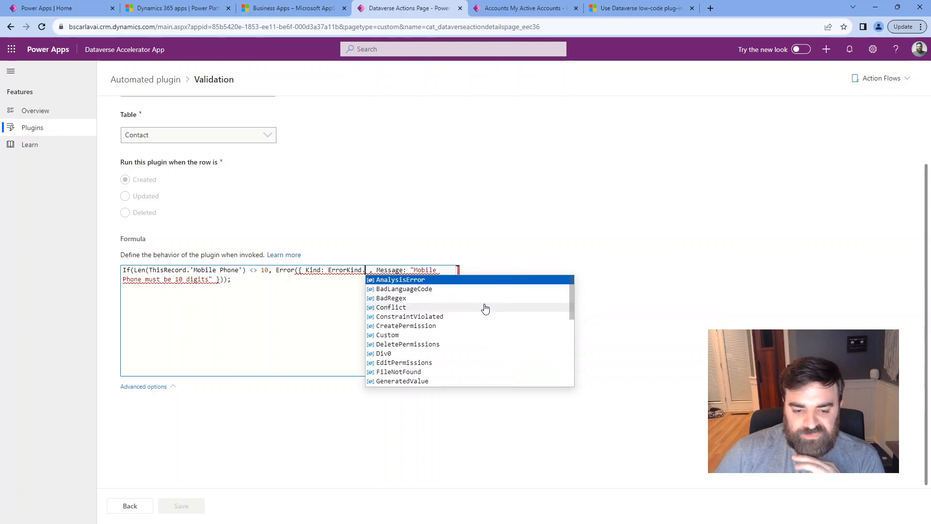
{"action": "scroll", "coordinate": [485, 313], "scroll_direction": "down", "scroll_amount": 3}
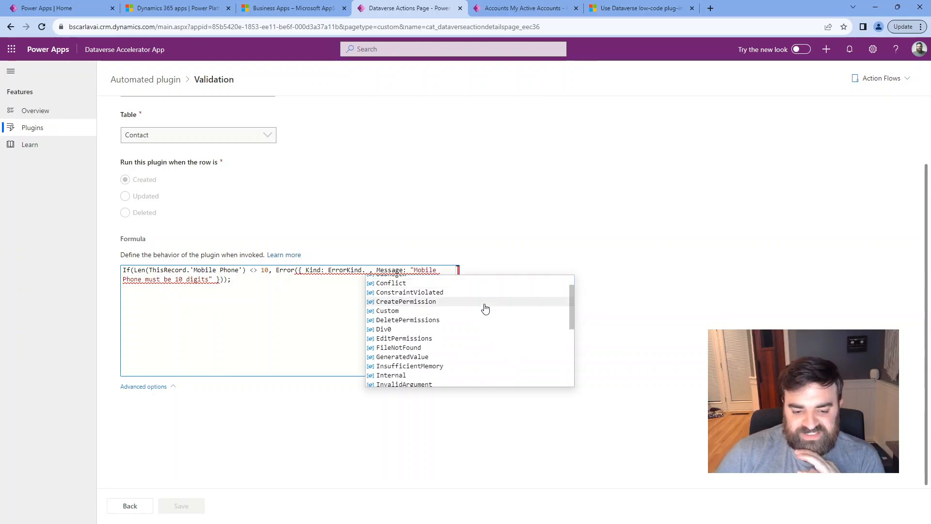
{"action": "scroll", "coordinate": [480, 332], "scroll_direction": "down", "scroll_amount": 1}
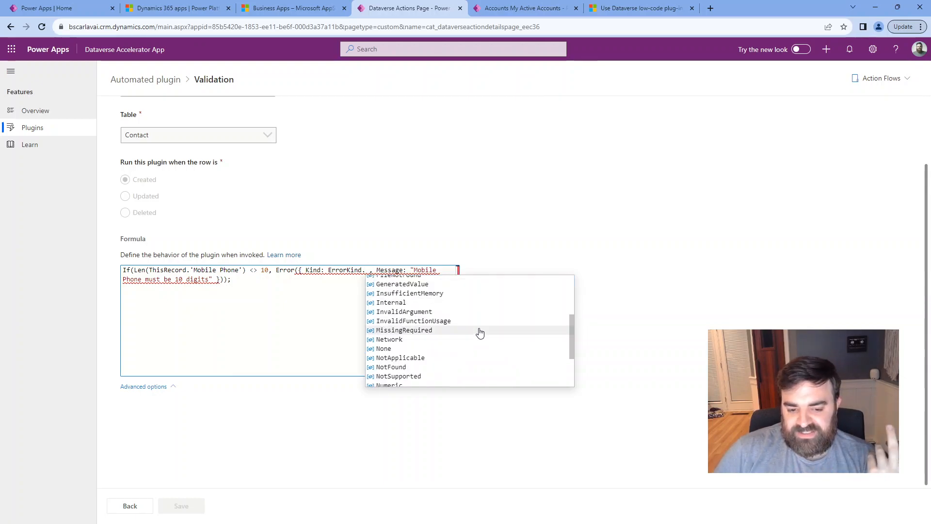
{"action": "scroll", "coordinate": [480, 332], "scroll_direction": "down", "scroll_amount": 3}
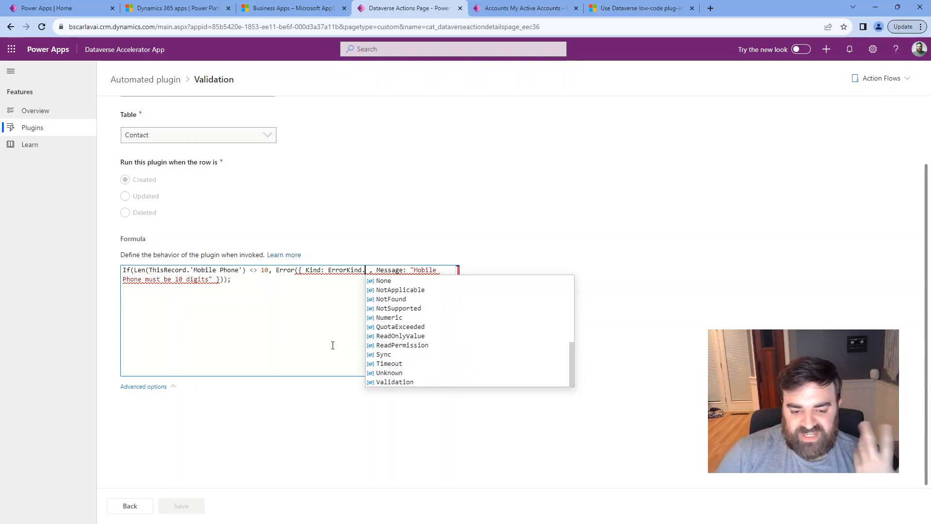
{"action": "left_click", "coordinate": [413, 383]}
{"action": "double_click", "coordinate": [431, 273]}
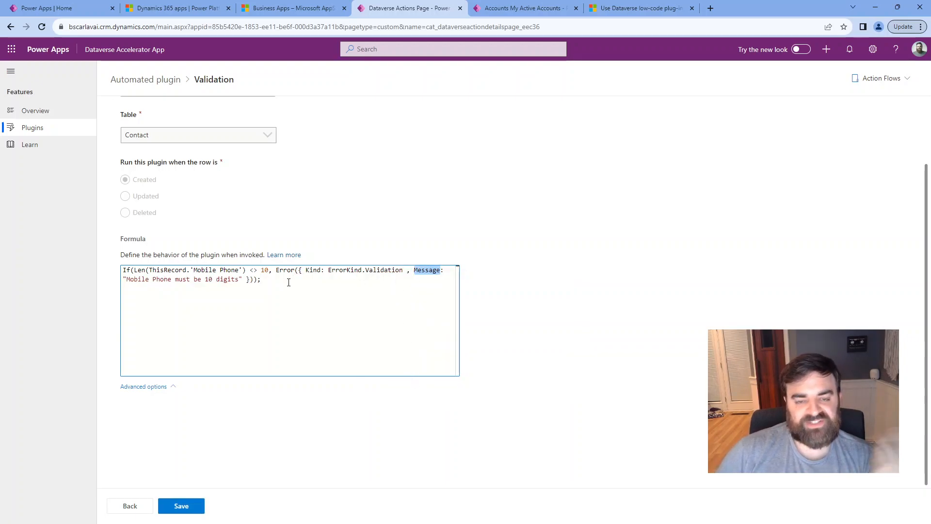
{"action": "left_click", "coordinate": [138, 283]}
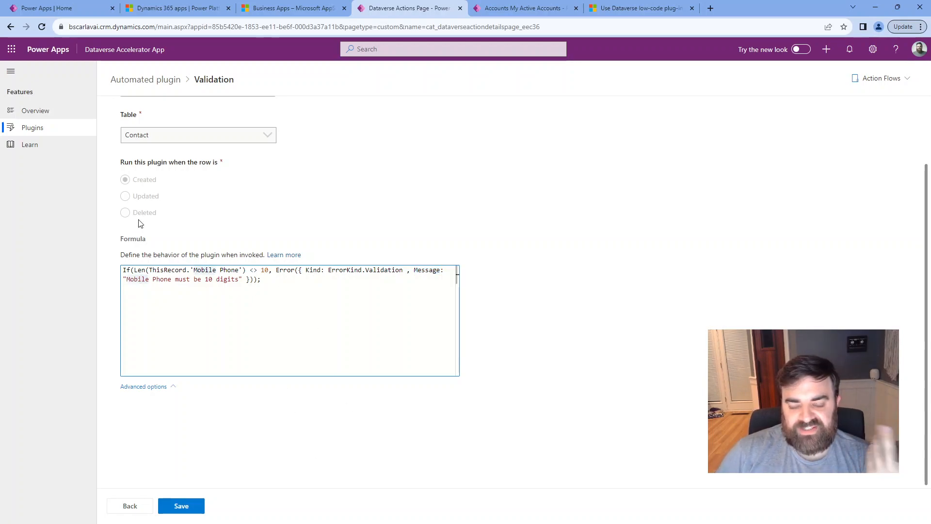
Check Validation under Automated plugins, then switch to the Core app's My Active Accounts tab.
{"action": "left_click", "coordinate": [49, 129]}
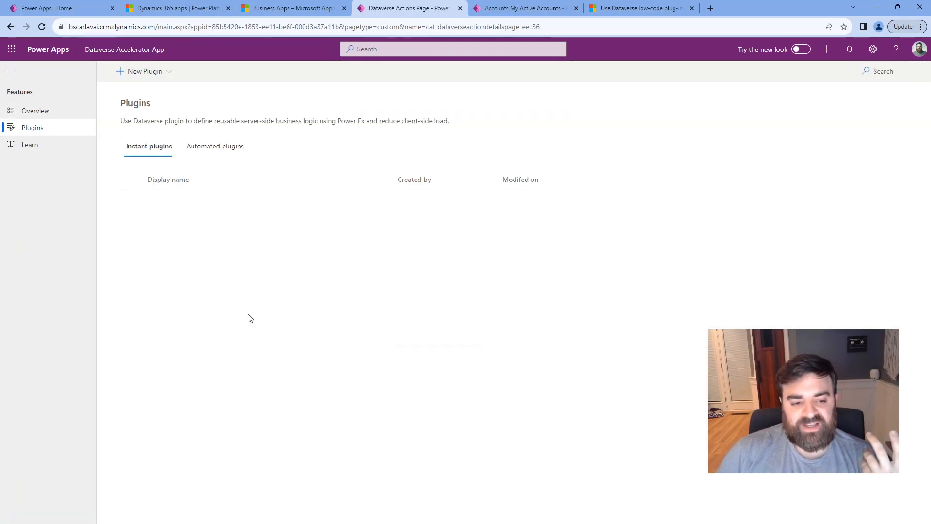
{"action": "left_click", "coordinate": [216, 147]}
{"action": "left_click", "coordinate": [347, 201]}
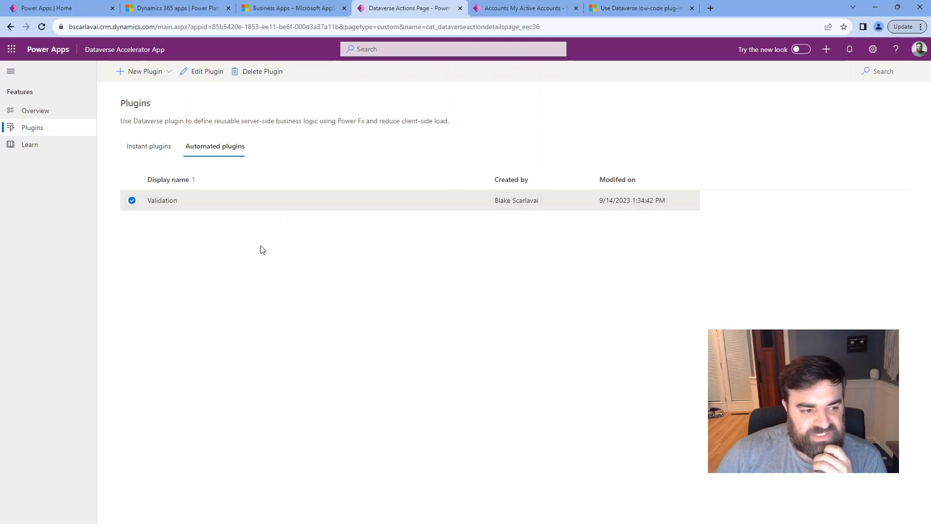
{"action": "left_click", "coordinate": [541, 10]}
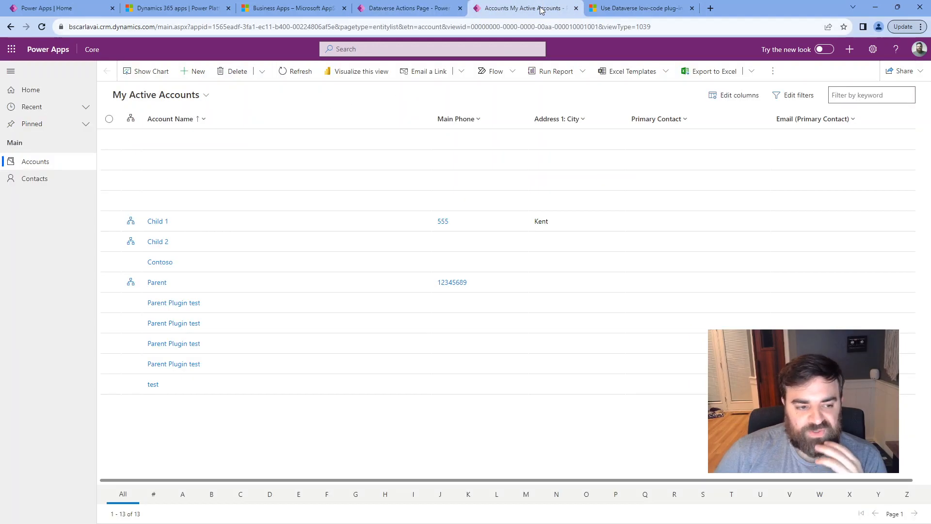
Start a new contact and enter its first and last name.
{"action": "left_click", "coordinate": [60, 179]}
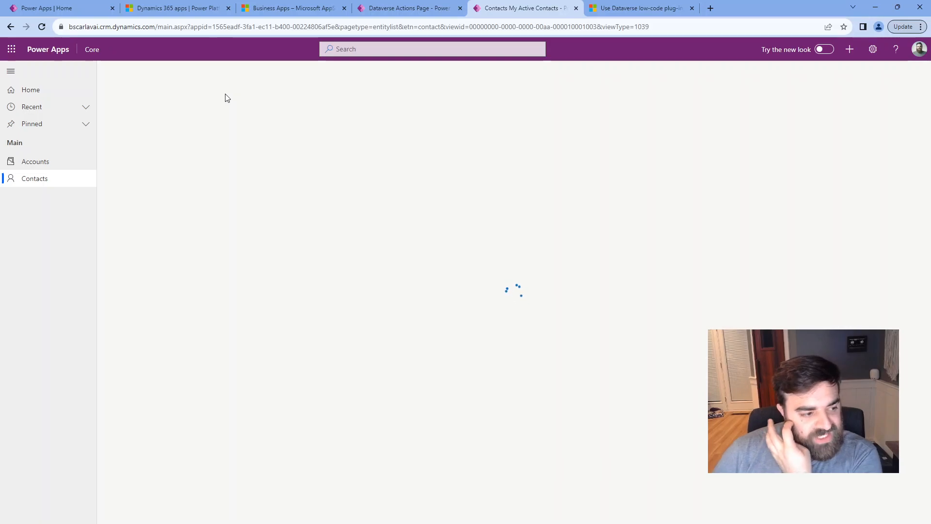
{"action": "left_click", "coordinate": [197, 76]}
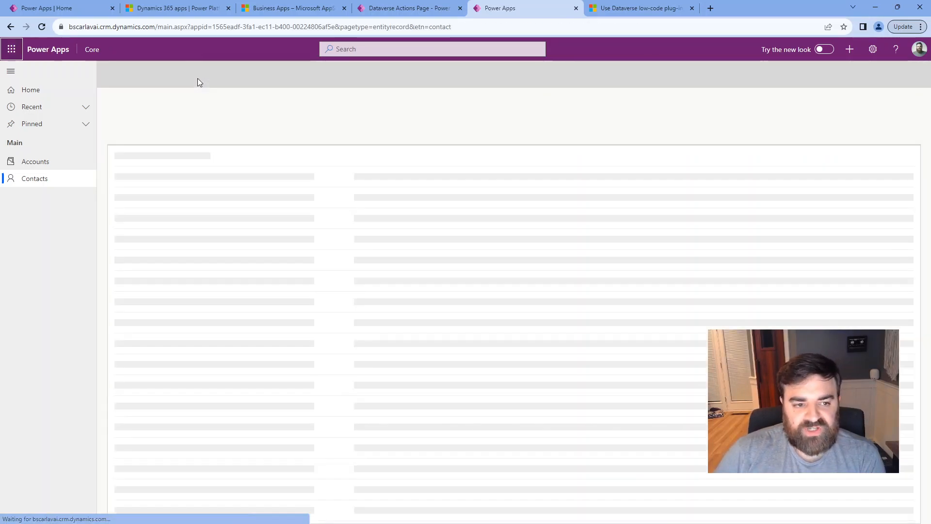
{"action": "left_click", "coordinate": [255, 186]}
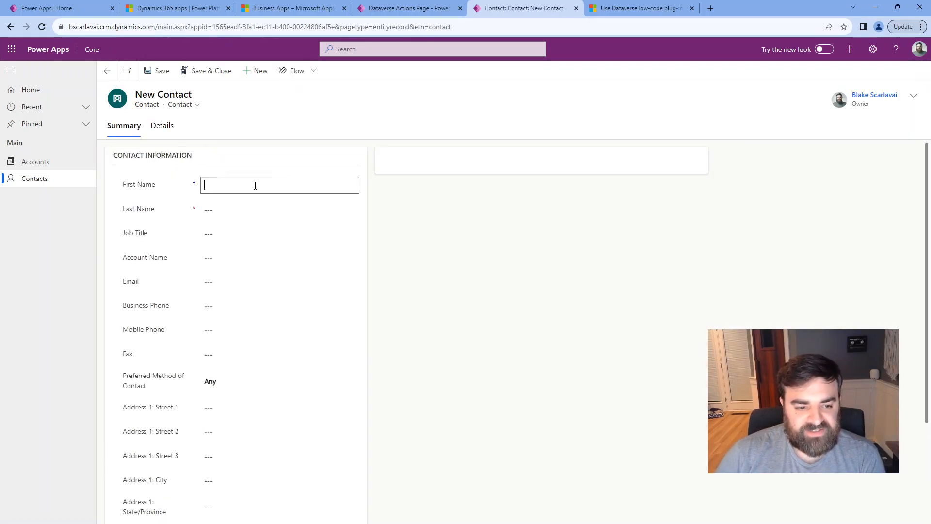
{"action": "key", "text": "Tab"}
{"action": "left_click", "coordinate": [407, 343]}
Enter a nine-digit test number in the Mobile Phone field.
{"action": "scroll", "coordinate": [322, 328], "scroll_direction": "down", "scroll_amount": 1}
{"action": "left_click", "coordinate": [266, 288]}
{"action": "type", "text": "123"}
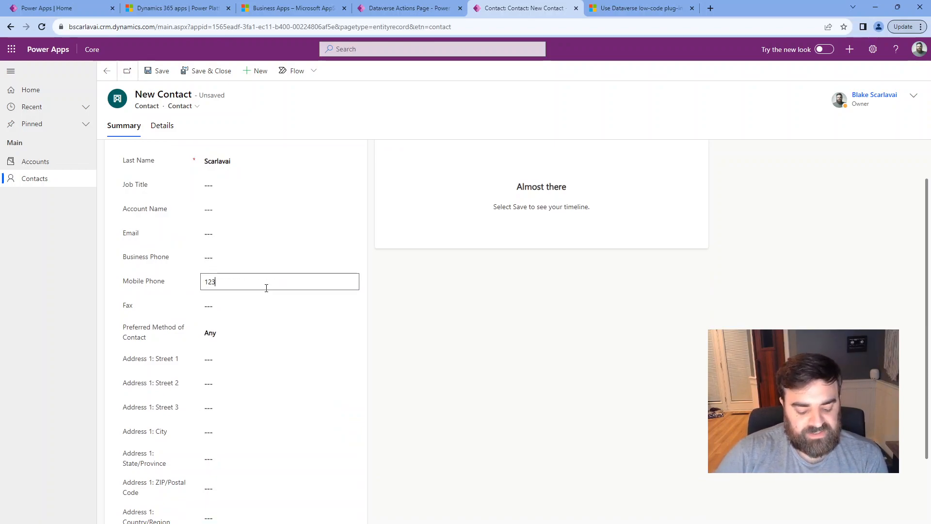
{"action": "type", "text": "456789"}
{"action": "left_click", "coordinate": [386, 268]}
{"action": "scroll", "coordinate": [385, 268], "scroll_direction": "down", "scroll_amount": 1}
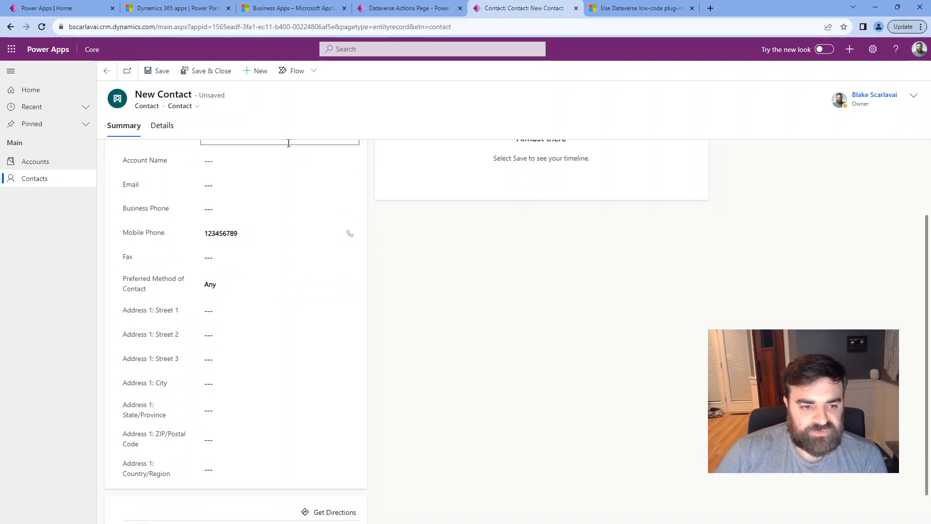
Save the contact past the duplicate warning, triggering the 'Mobile Phone must be 10 digits' error.
{"action": "left_click", "coordinate": [157, 72]}
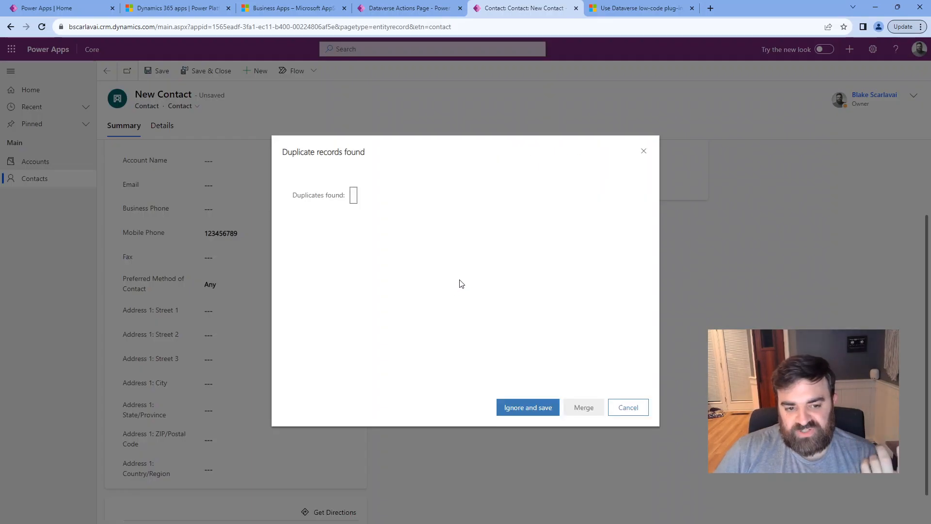
{"action": "left_click", "coordinate": [529, 409]}
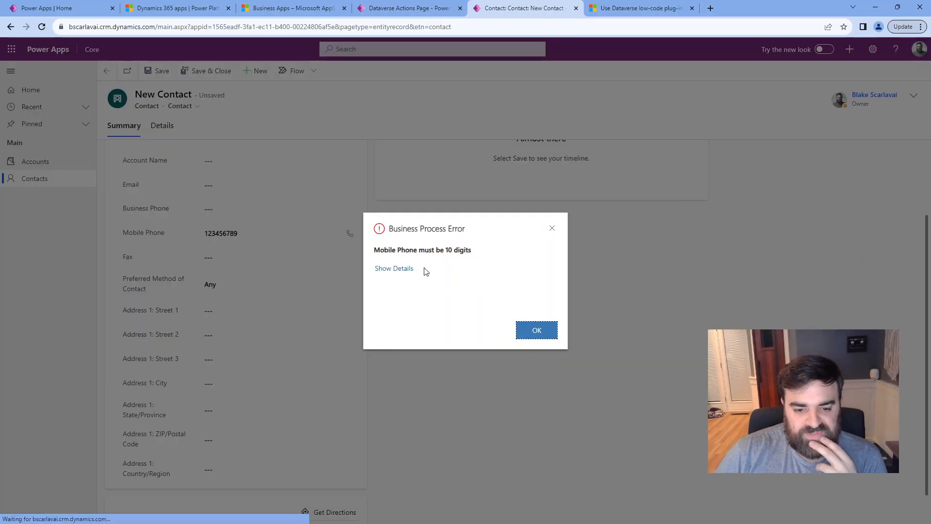
{"action": "left_click_drag", "start_coordinate": [384, 251], "coordinate": [490, 251]}
{"action": "left_click", "coordinate": [473, 263]}
Expand the error's details, download the log file and open it.
{"action": "left_click", "coordinate": [397, 270]}
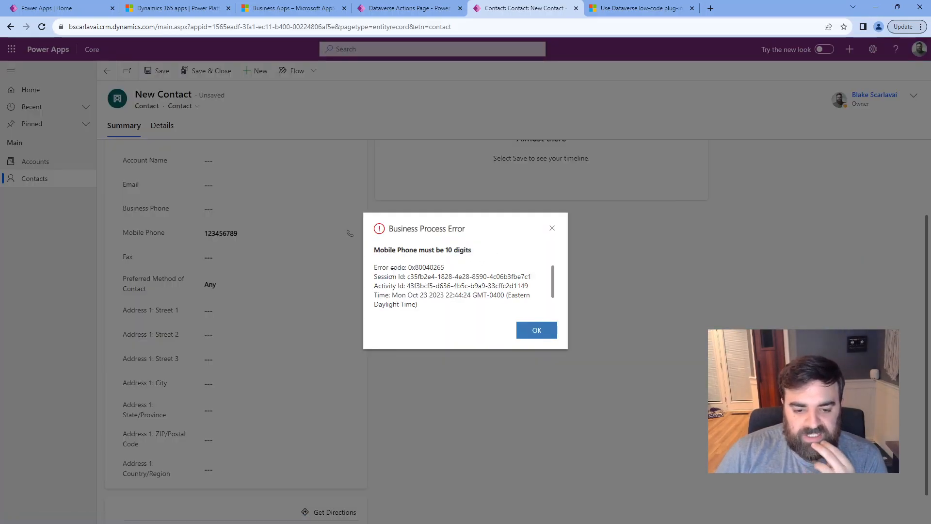
{"action": "scroll", "coordinate": [466, 286], "scroll_direction": "down", "scroll_amount": 2}
{"action": "left_click", "coordinate": [409, 310]}
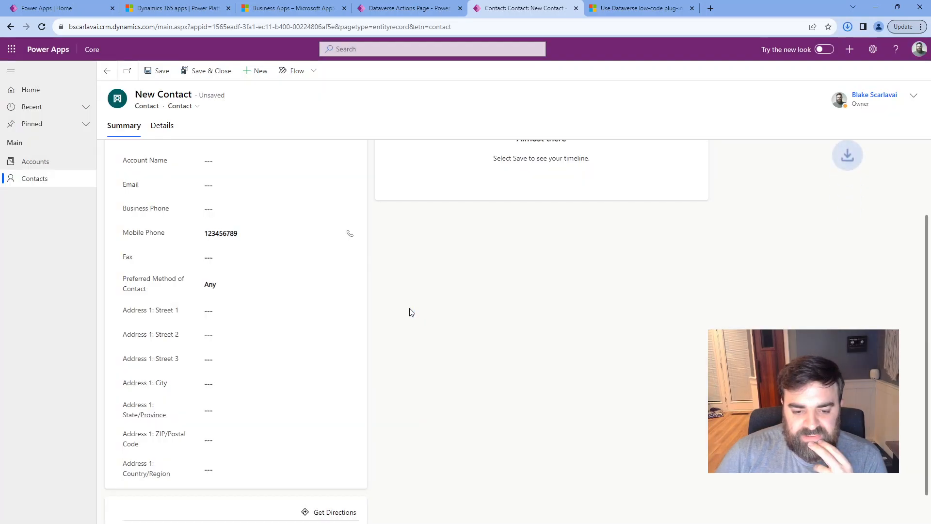
{"action": "left_click", "coordinate": [763, 52]}
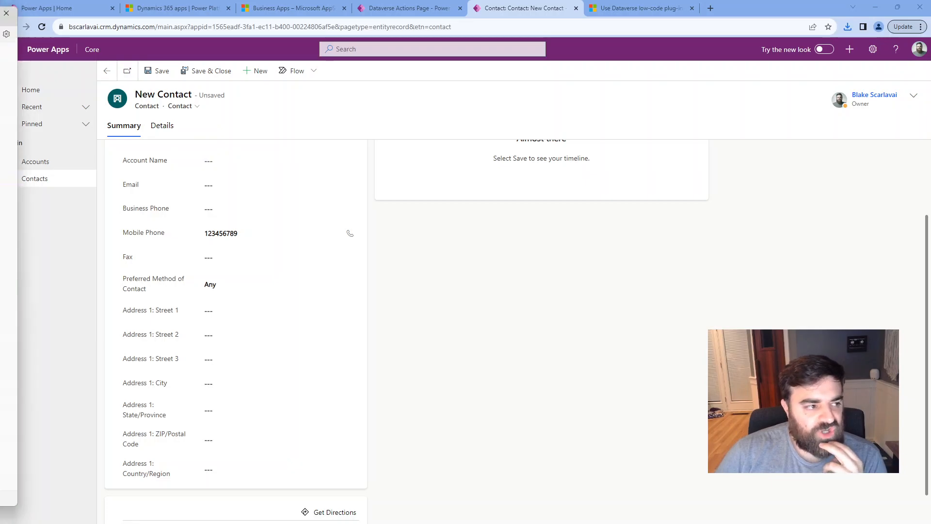
Inspect the hex error code, OriginalException, contact id and OptionSetValue lines in ErrorDetails.txt.
{"action": "left_click_drag", "start_coordinate": [484, 158], "coordinate": [505, 70]}
{"action": "left_click", "coordinate": [434, 122]}
{"action": "left_click", "coordinate": [390, 201]}
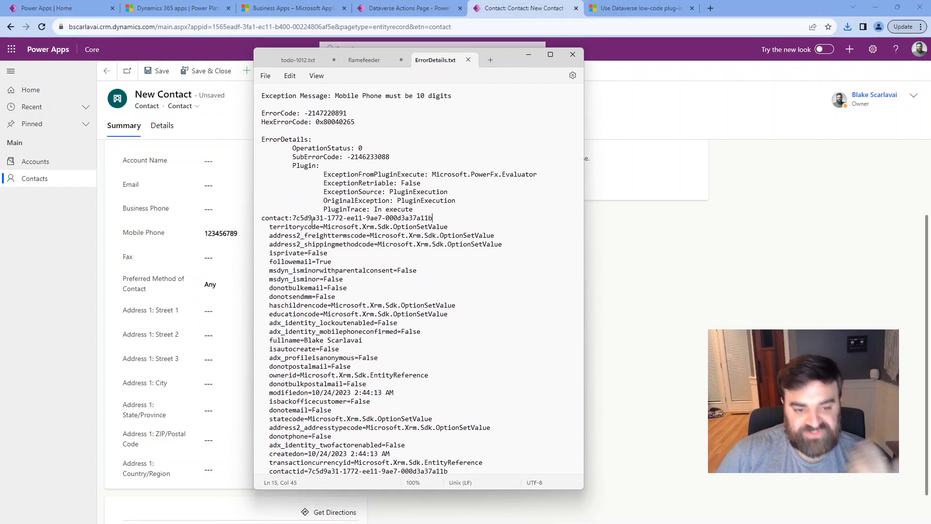
{"action": "triple_click", "coordinate": [294, 221]}
{"action": "left_click", "coordinate": [374, 244]}
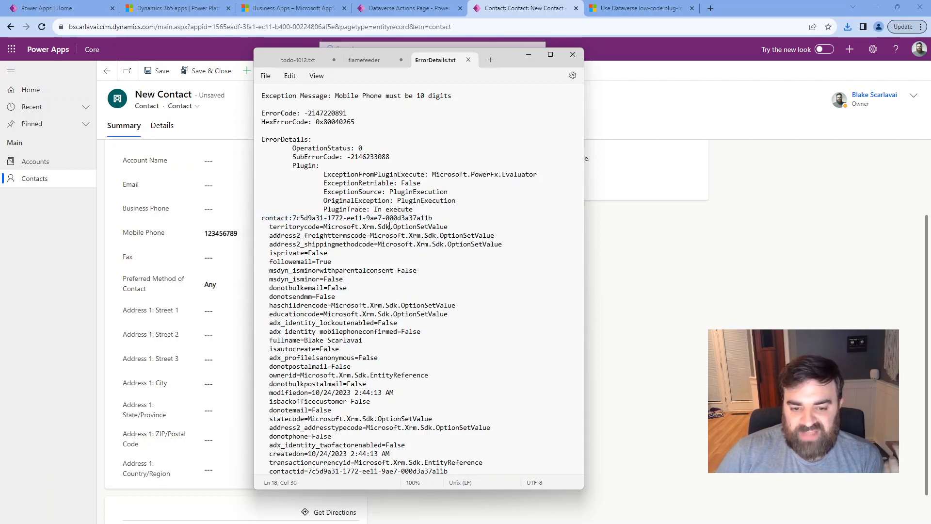
{"action": "double_click", "coordinate": [466, 244]}
{"action": "left_click", "coordinate": [421, 270]}
Scroll through the rest of the plugin validation trace, then close the log.
{"action": "scroll", "coordinate": [400, 307], "scroll_direction": "down", "scroll_amount": 2}
{"action": "scroll", "coordinate": [401, 307], "scroll_direction": "down", "scroll_amount": 6}
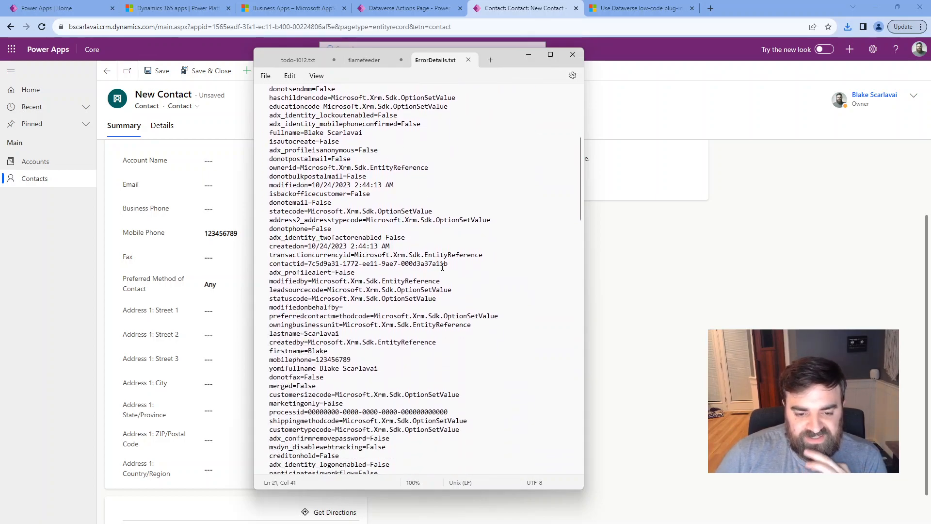
{"action": "scroll", "coordinate": [457, 239], "scroll_direction": "down", "scroll_amount": 13}
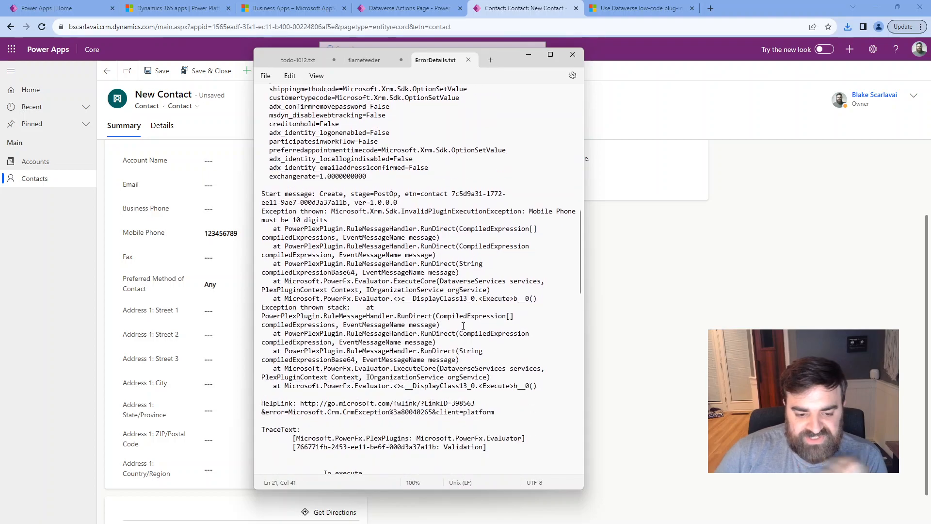
{"action": "scroll", "coordinate": [466, 326], "scroll_direction": "down", "scroll_amount": 11}
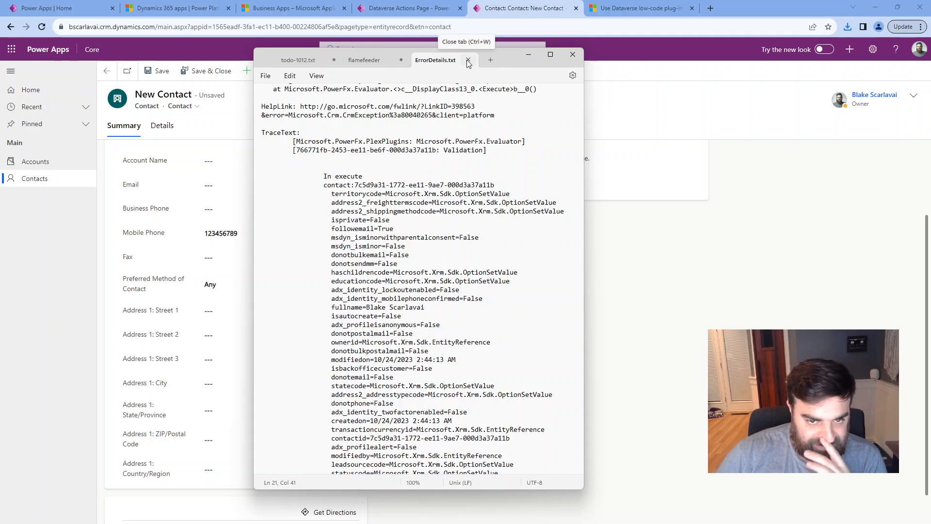
{"action": "left_click", "coordinate": [573, 54]}
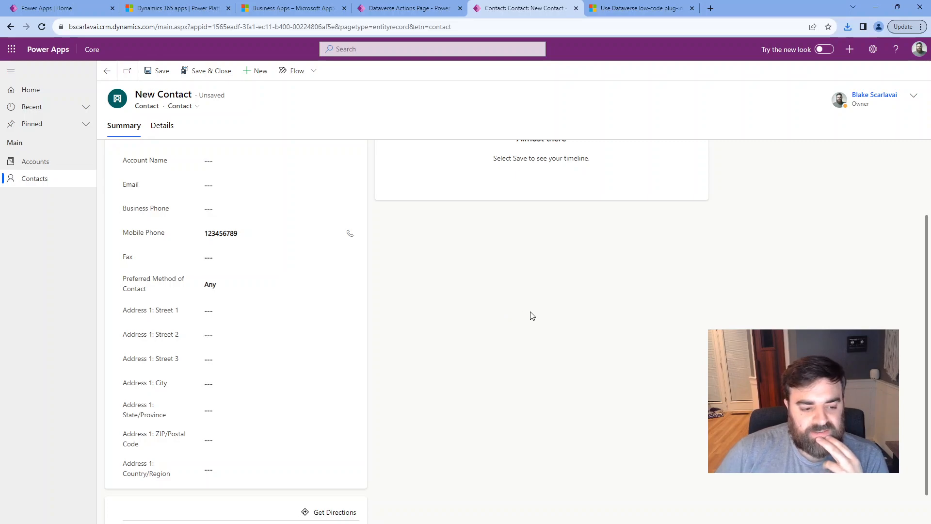
Append 0 to the Mobile Phone value so it has ten digits.
{"action": "scroll", "coordinate": [285, 356], "scroll_direction": "up", "scroll_amount": 2}
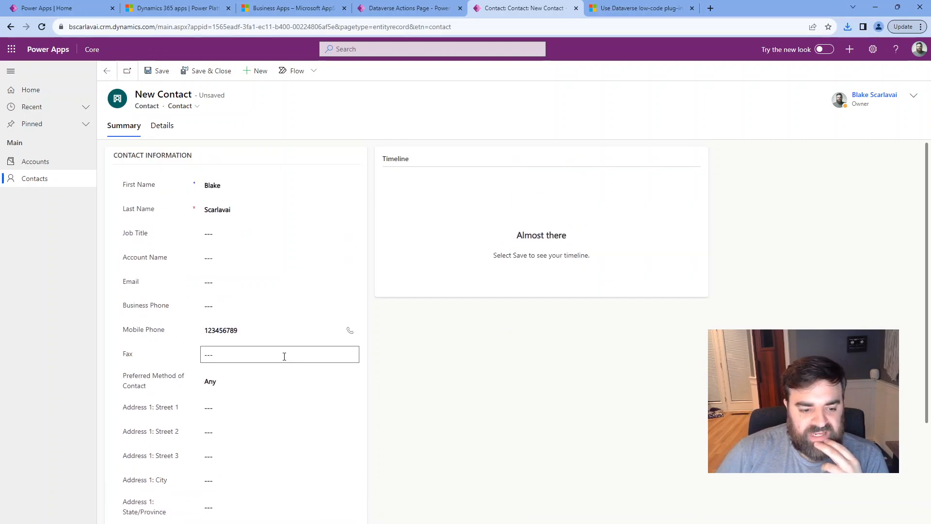
{"action": "type", "text": "0"}
{"action": "left_click", "coordinate": [376, 365]}
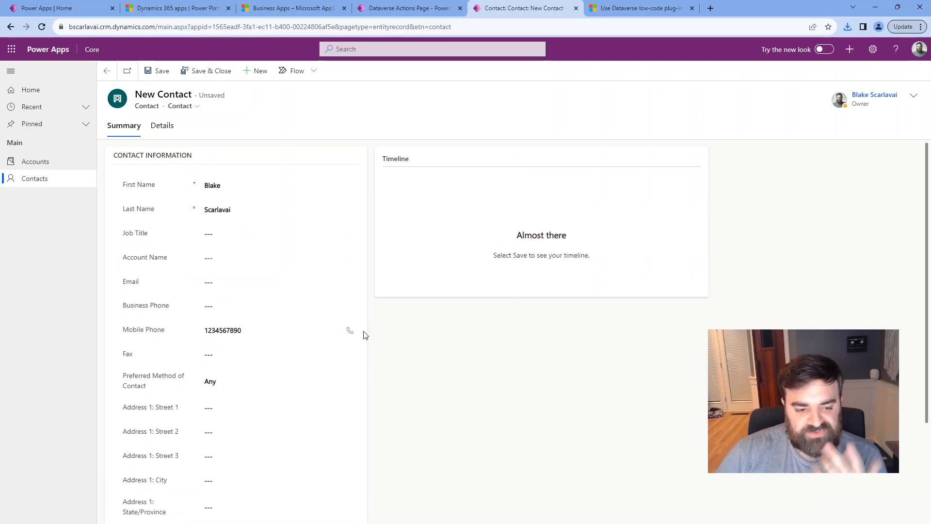
Save the contact, choosing Ignore and save at the duplicate records warning.
{"action": "left_click", "coordinate": [147, 75]}
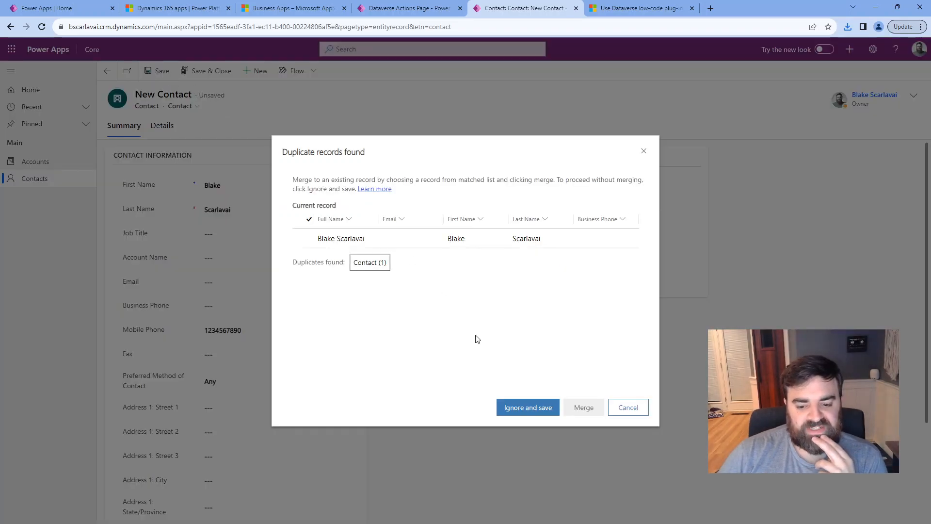
{"action": "left_click", "coordinate": [519, 411]}
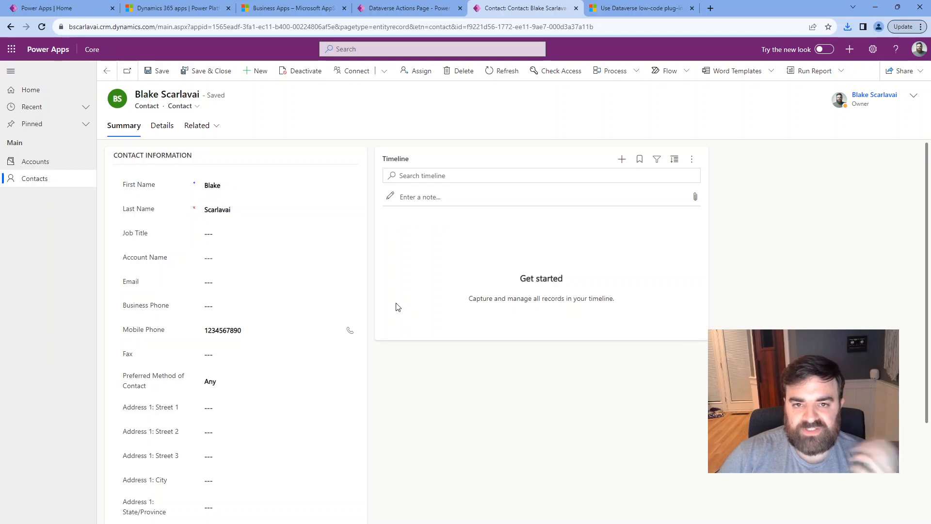
{"action": "scroll", "coordinate": [409, 381], "scroll_direction": "down", "scroll_amount": 4}
{"action": "scroll", "coordinate": [410, 382], "scroll_direction": "up", "scroll_amount": 4}
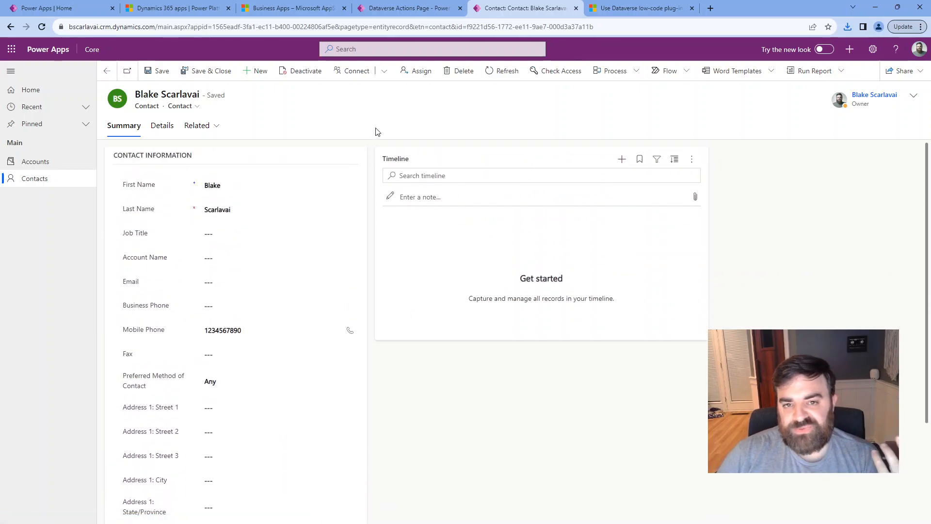